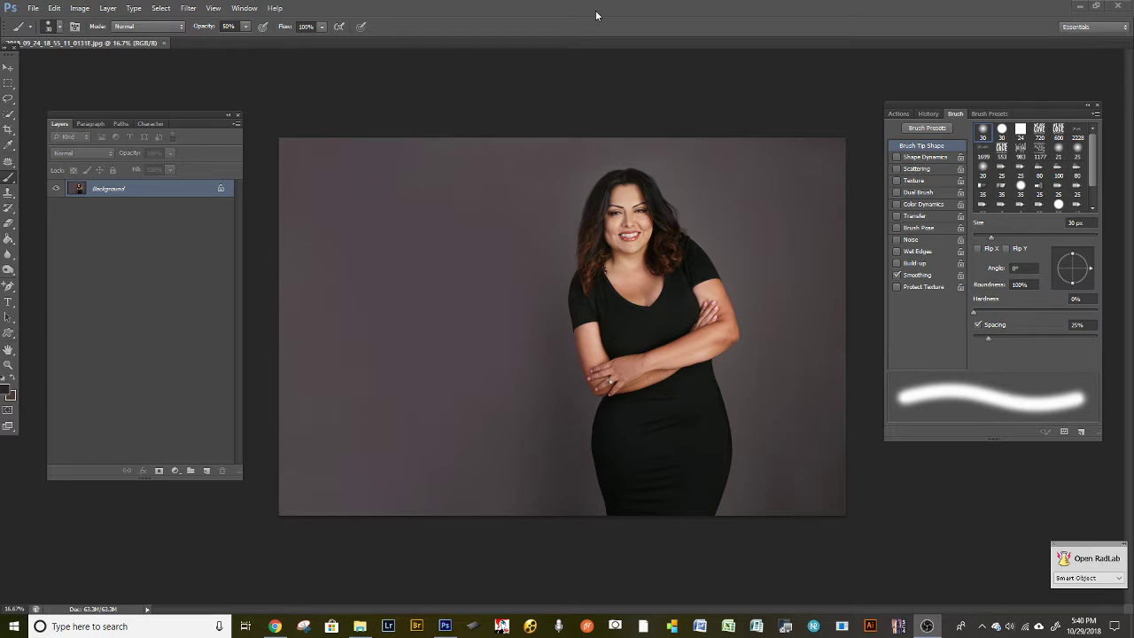
Step: Switch to the Quick Selection Tool for selecting the woman
left_click(8, 118)
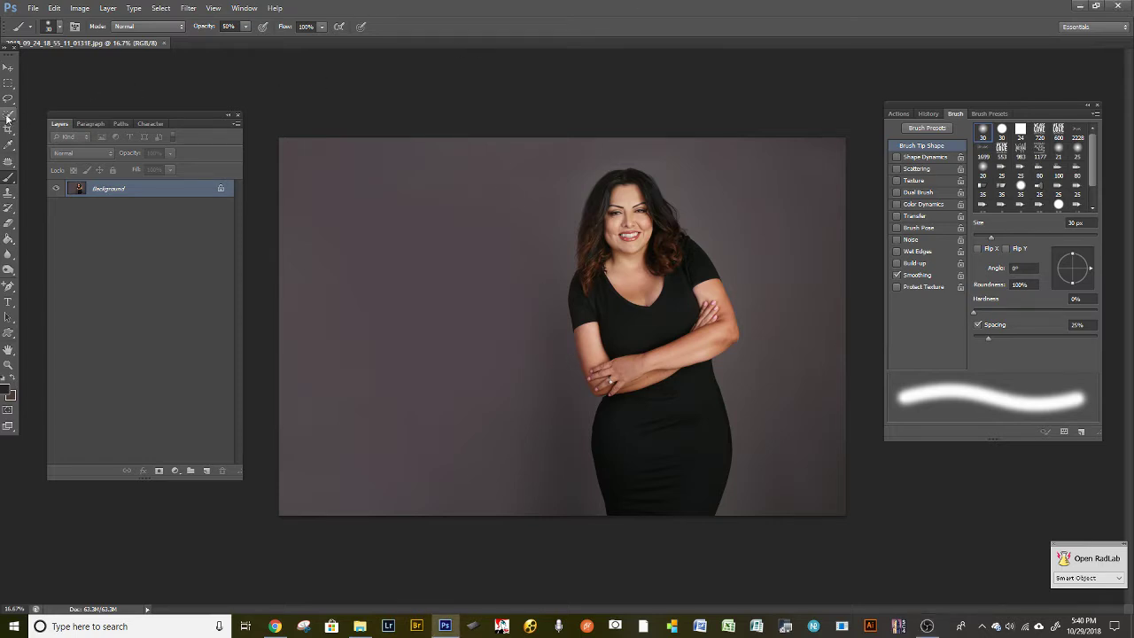
left_click(12, 117)
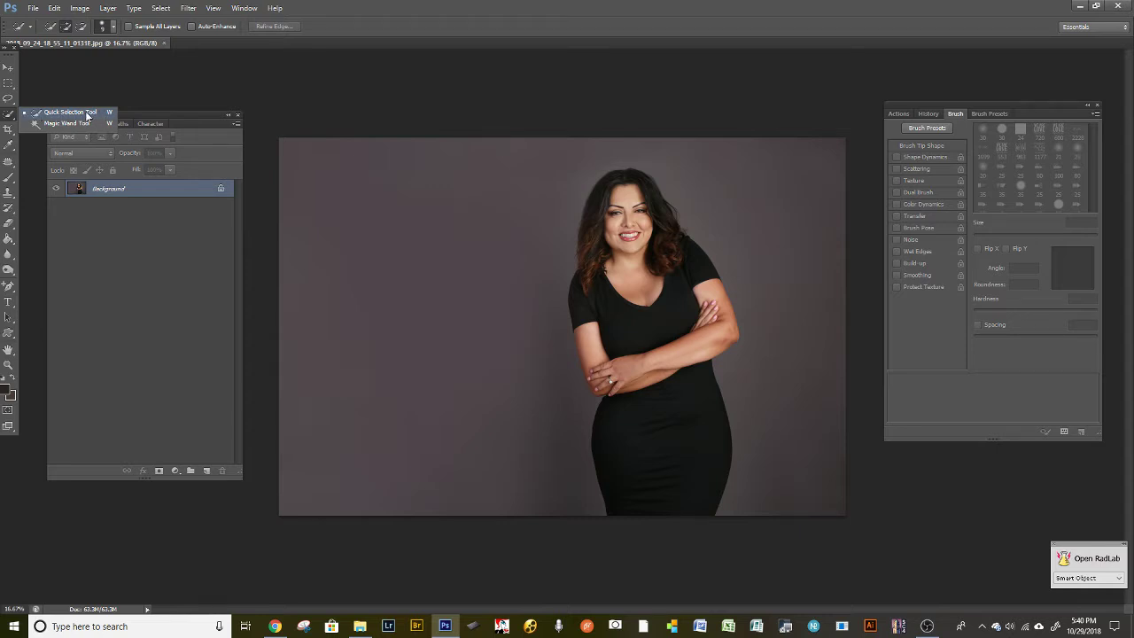
left_click(86, 114)
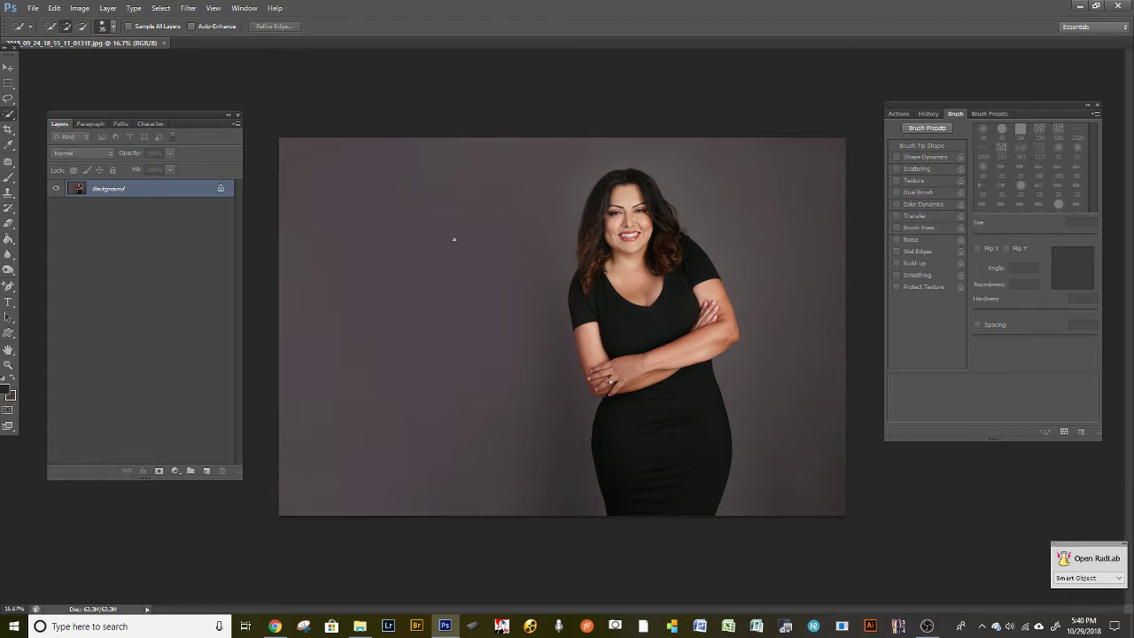
scroll(583, 293, "up", 4)
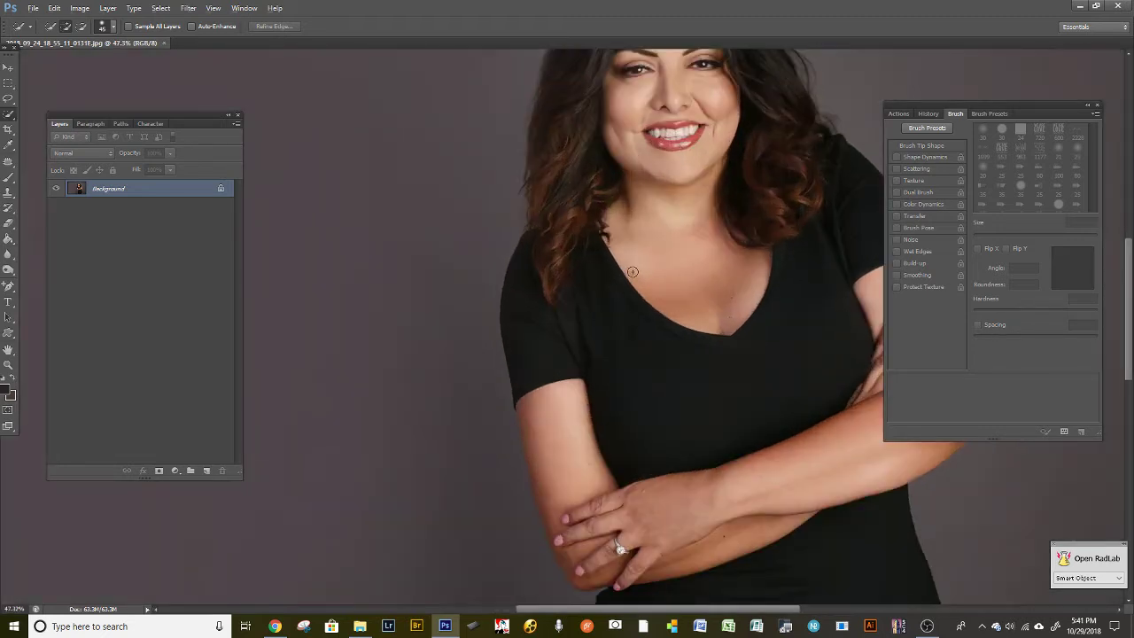
left_click_drag(507, 215, 409, 411)
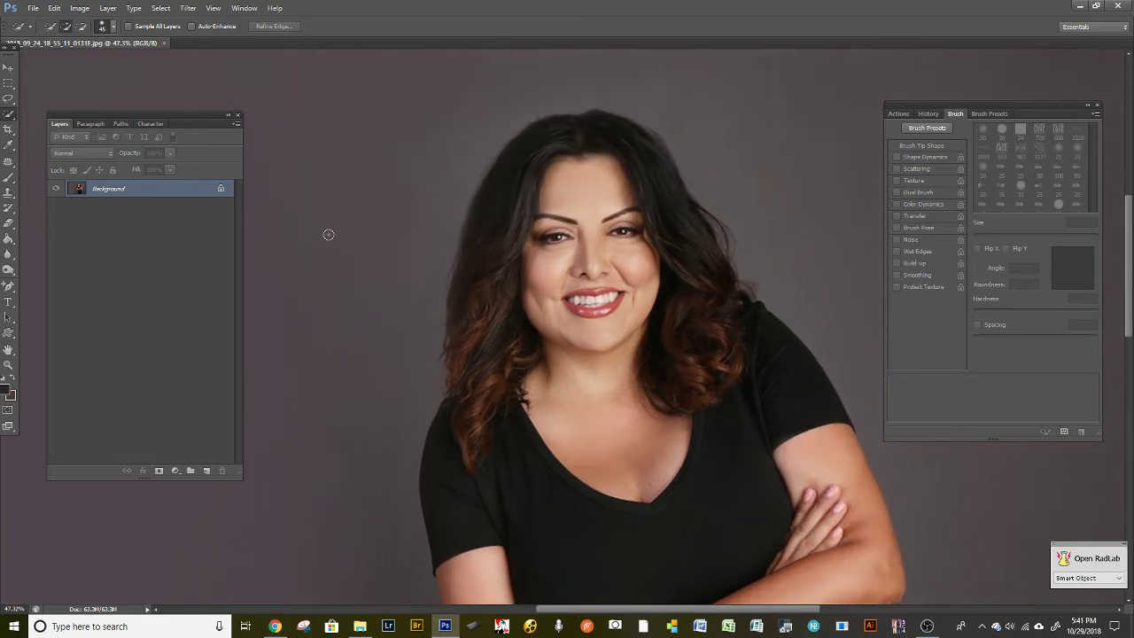
Step: Enlarge the selection brush to 150 px and select the woman's hair, face, neck and black shirt
key("bracketright")
key("bracketright")
key("bracketright")
key("bracketright")
key("bracketright")
key("bracketright")
key("bracketright")
key("bracketleft")
key("bracketleft")
key("bracketleft")
mouse_move(551, 207)
left_mouse_down()
mouse_move(523, 235)
mouse_move(492, 315)
mouse_move(495, 411)
mouse_move(528, 258)
mouse_move(568, 152)
mouse_move(598, 144)
mouse_move(626, 174)
mouse_move(724, 341)
left_mouse_up()
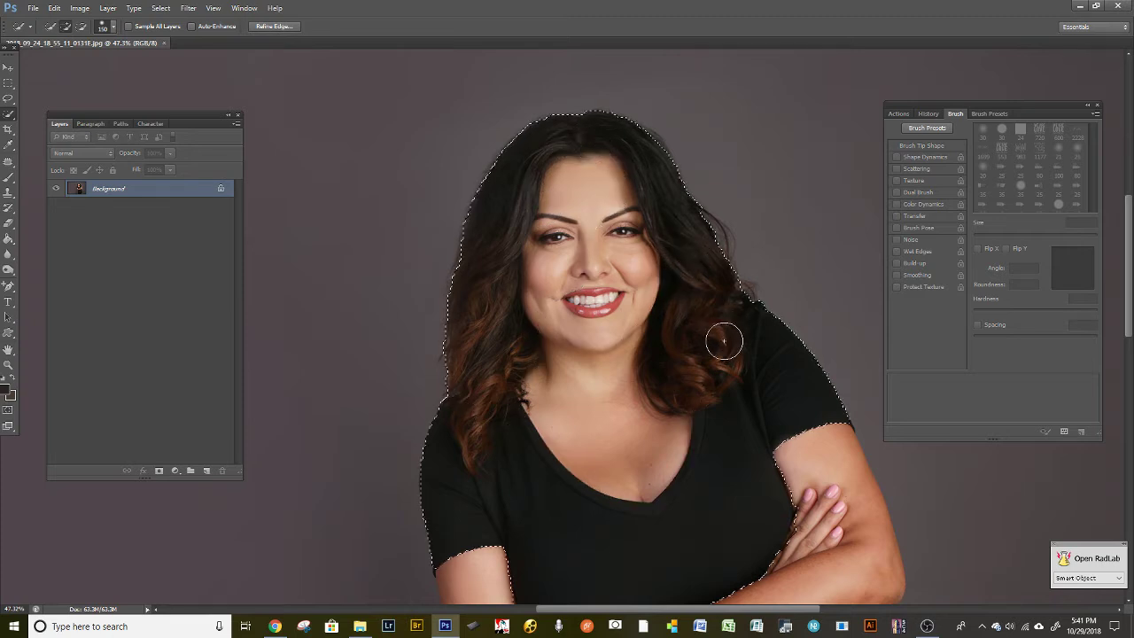
Step: Add both crossed arms, the hands and the lower part of the dress to the selection
left_click(51, 26)
left_click(81, 28)
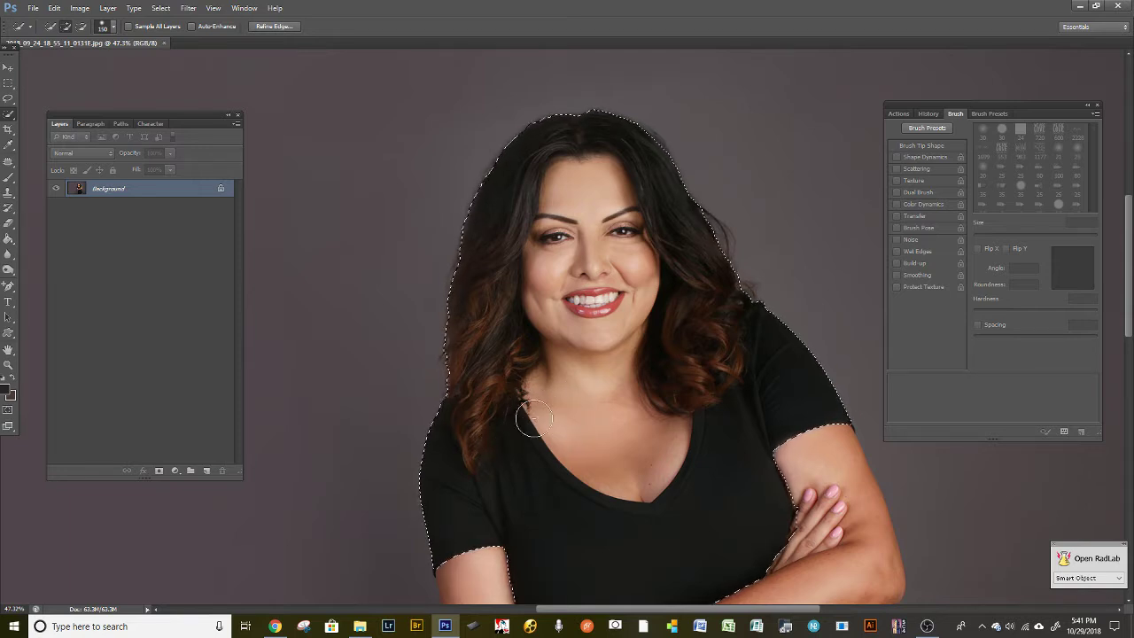
mouse_move(555, 484)
left_mouse_down()
mouse_move(474, 326)
mouse_move(443, 220)
mouse_move(600, 357)
mouse_move(371, 216)
mouse_move(496, 217)
left_mouse_up()
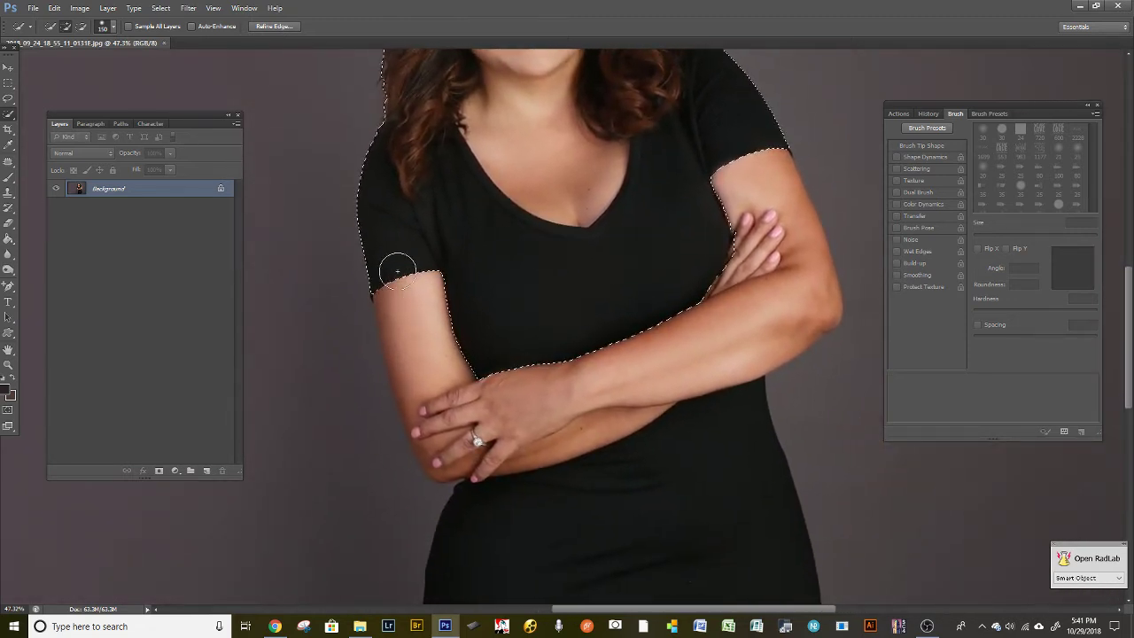
mouse_move(419, 240)
left_mouse_down()
mouse_move(469, 415)
mouse_move(461, 449)
mouse_move(443, 457)
mouse_move(442, 427)
mouse_move(512, 432)
mouse_move(594, 406)
mouse_move(760, 324)
mouse_move(758, 239)
left_mouse_up()
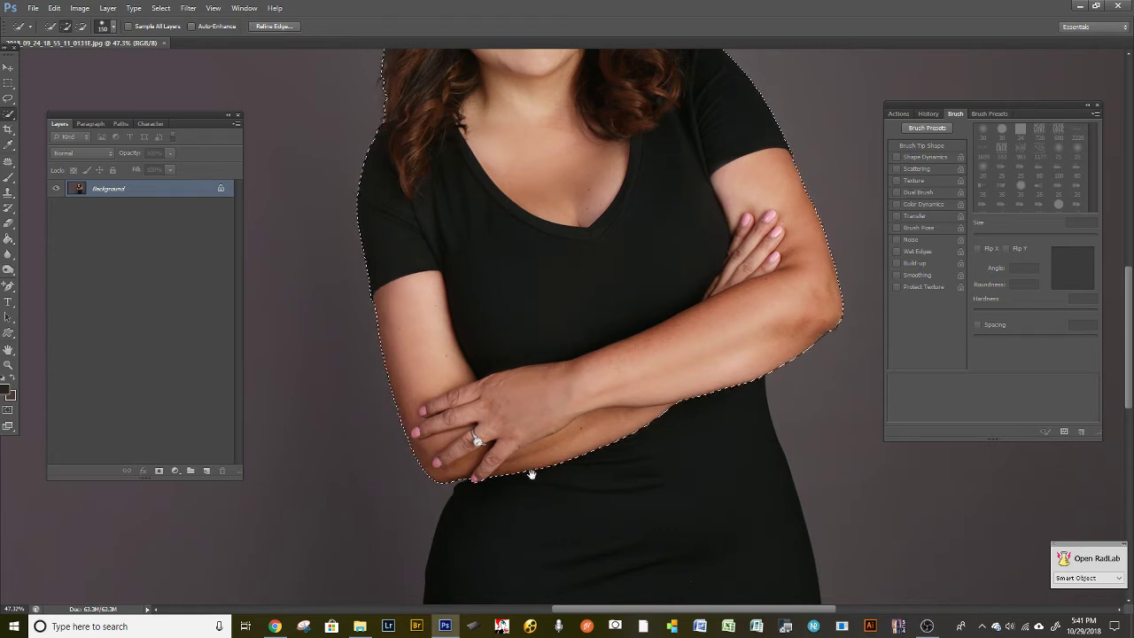
mouse_move(538, 514)
left_mouse_down()
mouse_move(466, 353)
mouse_move(442, 258)
mouse_move(396, 258)
mouse_move(390, 307)
mouse_move(423, 387)
left_mouse_up()
left_click_drag(499, 246, 496, 524)
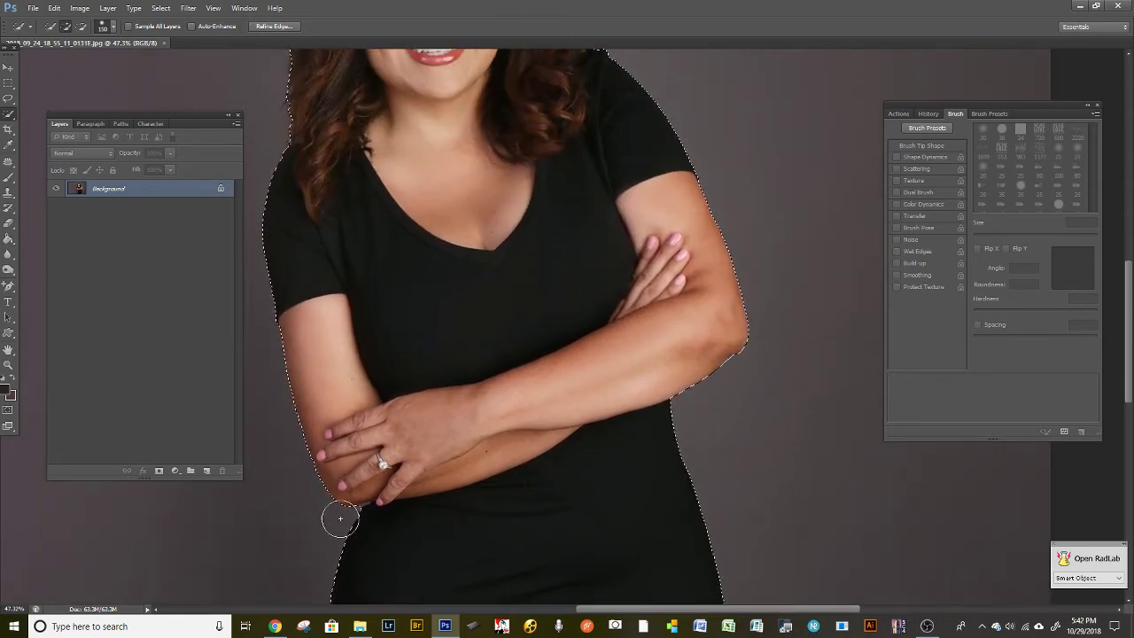
Step: Reduce the selection brush to 50 px at the narrow gap between the elbow and the waist
key("bracketleft")
key("bracketleft")
key("bracketleft")
key("bracketleft")
key("bracketleft")
key("bracketleft")
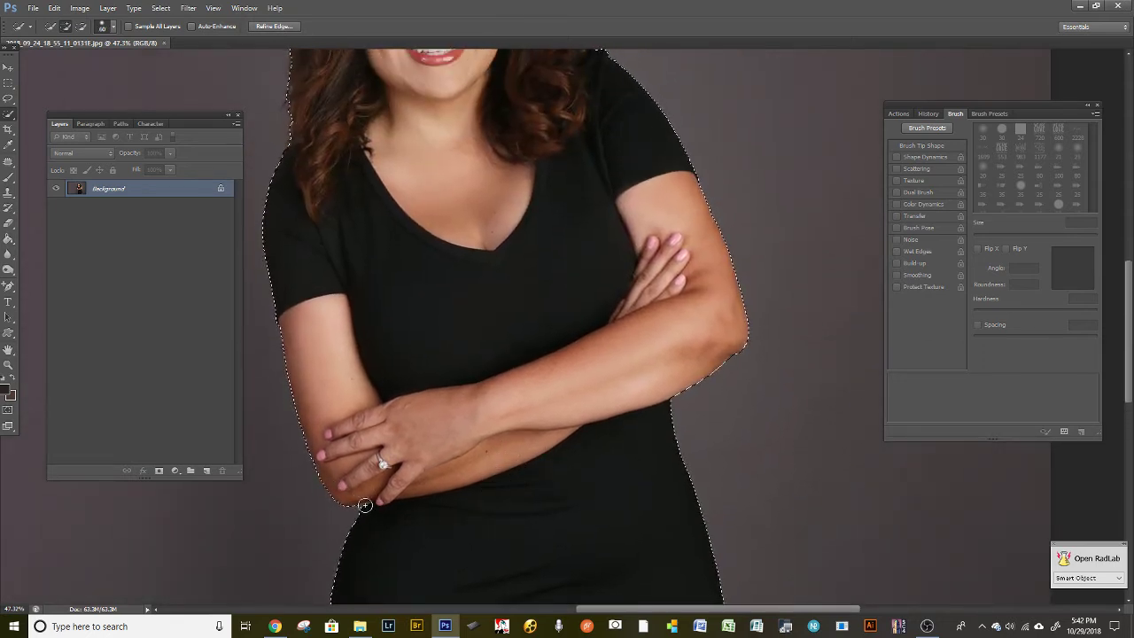
scroll(358, 442, "up", 5)
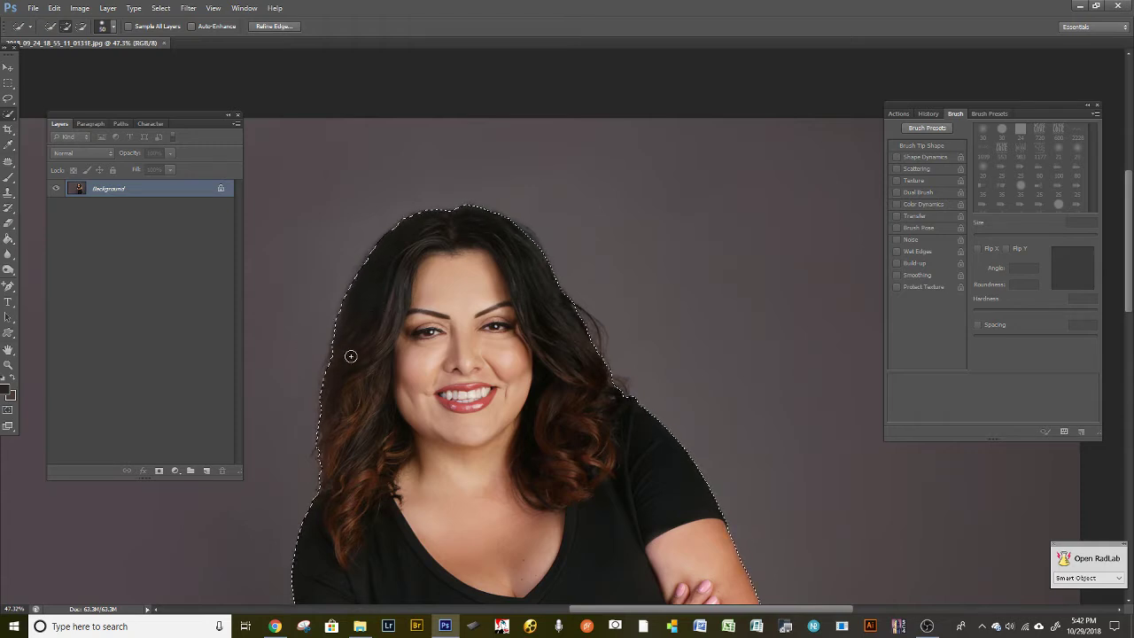
Step: Enlarge the selection brush to 125 px and check the selection outline around the hair, arms and dress
key("bracketright")
key("bracketright")
key("bracketright")
key("bracketright")
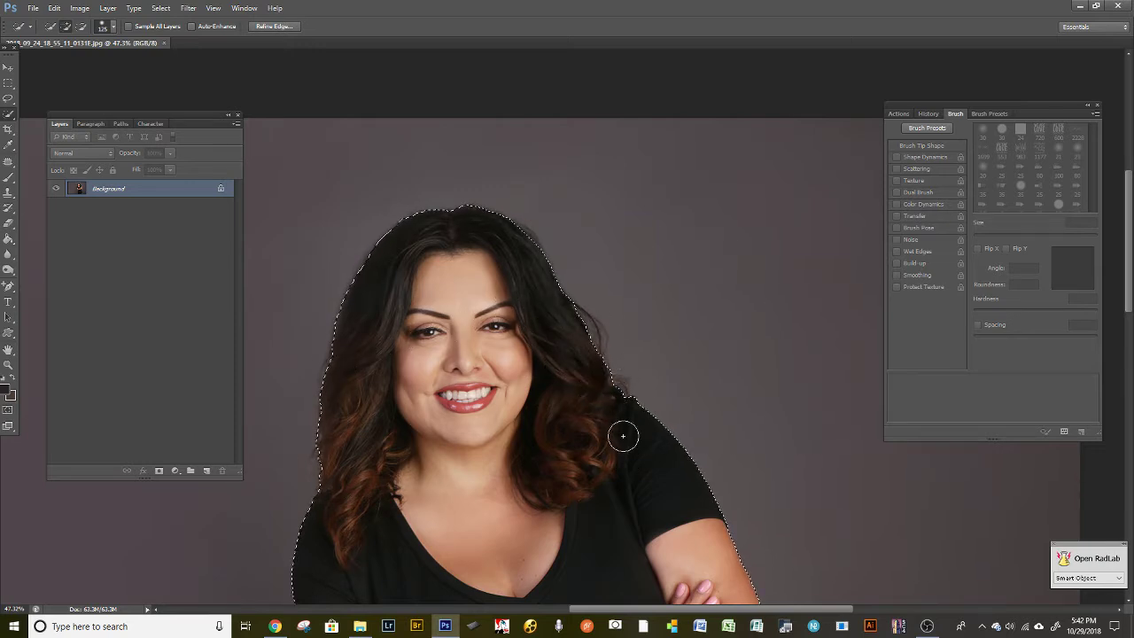
mouse_move(453, 503)
left_mouse_down()
mouse_move(405, 275)
mouse_move(376, 198)
left_mouse_up()
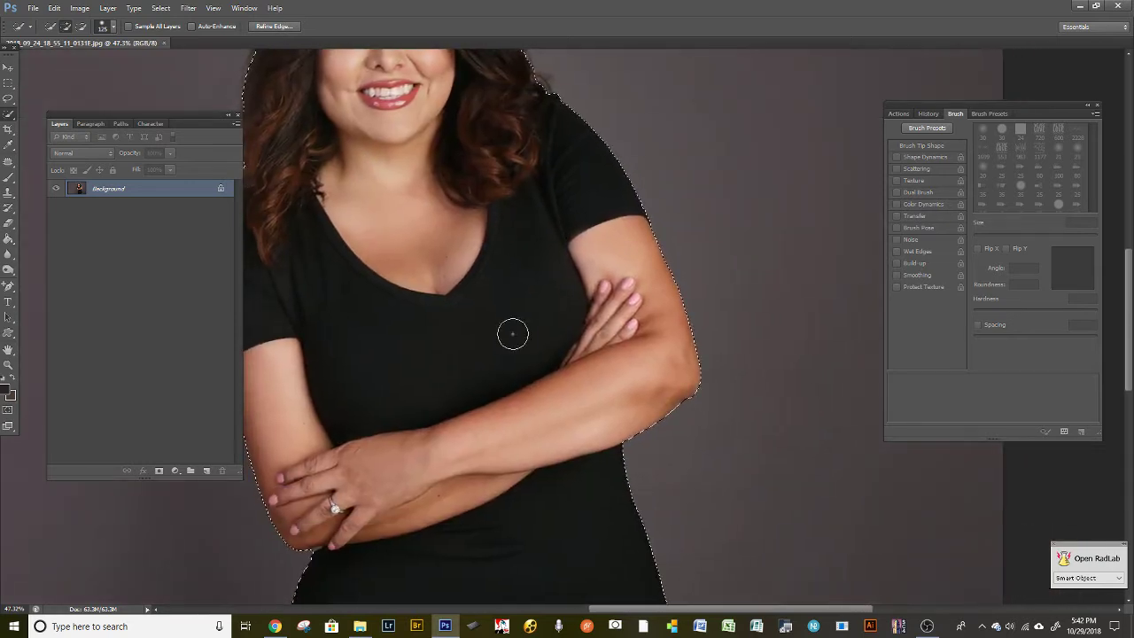
left_click_drag(425, 450, 526, 248)
left_click_drag(516, 137, 496, 410)
left_click_drag(477, 204, 482, 370)
left_click(163, 8)
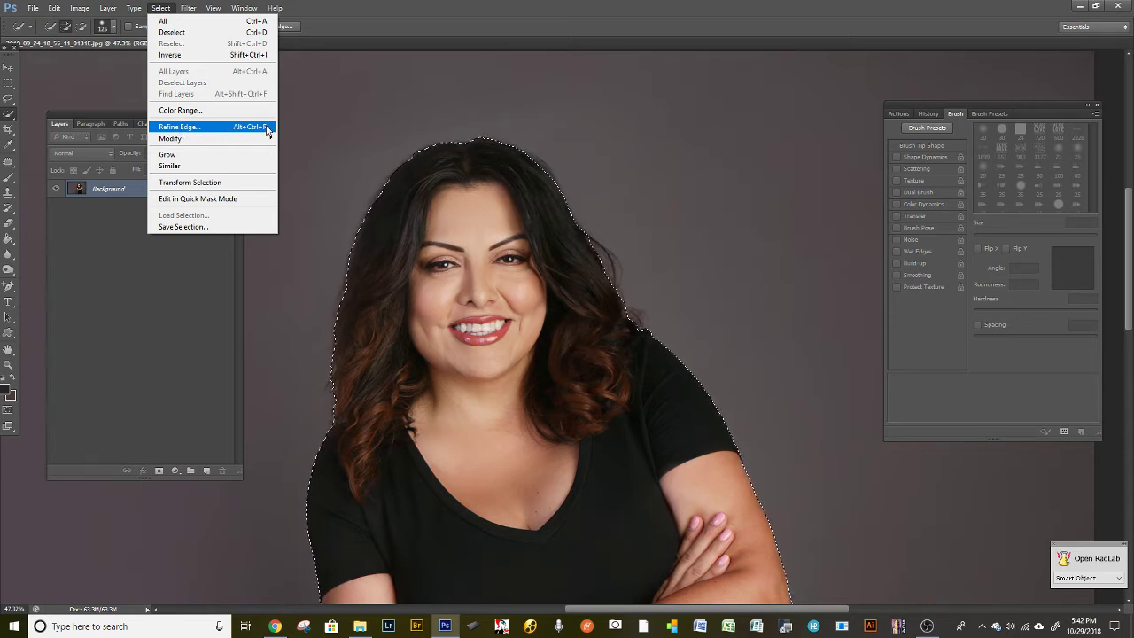
left_click(166, 8)
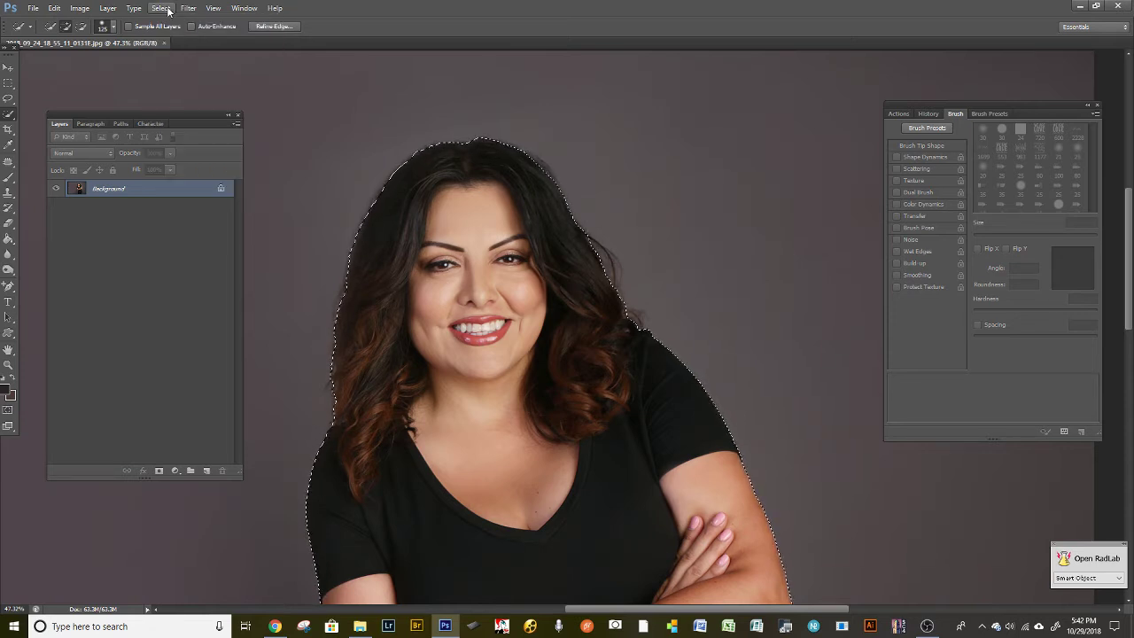
left_click(164, 8)
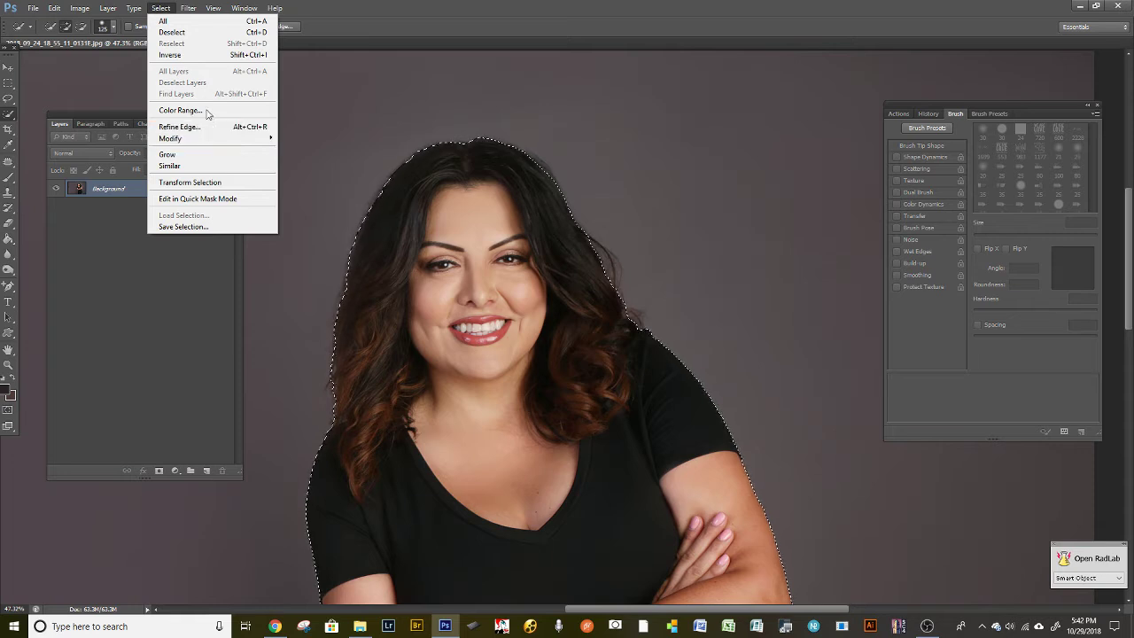
left_click(394, 6)
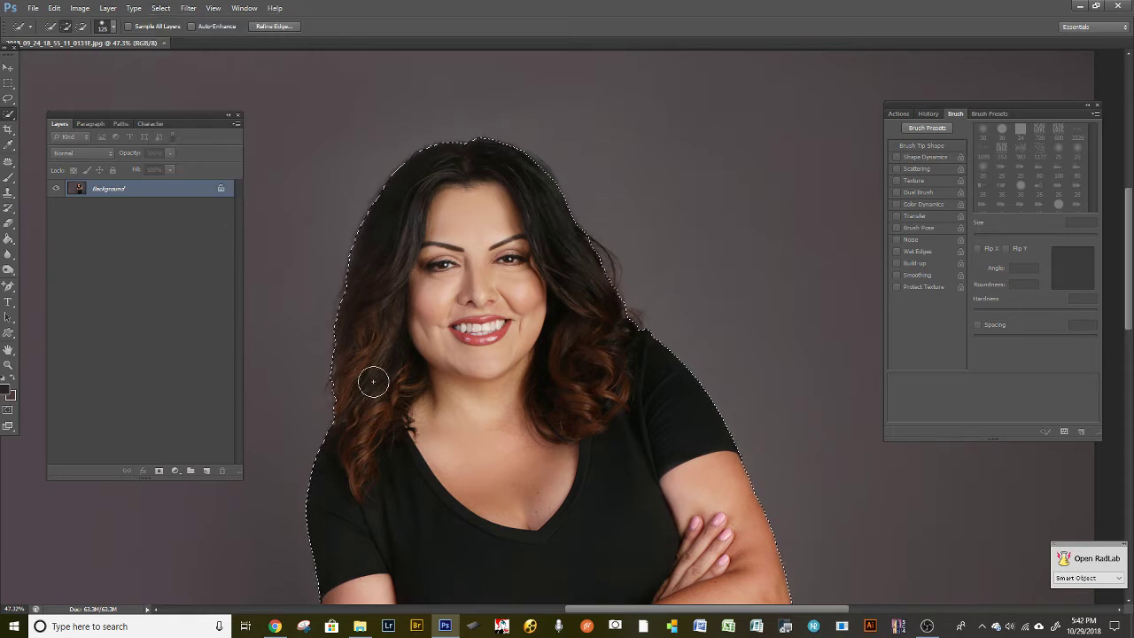
Step: Open Refine Edge for the selection of the woman
scroll(395, 350, "up", 2)
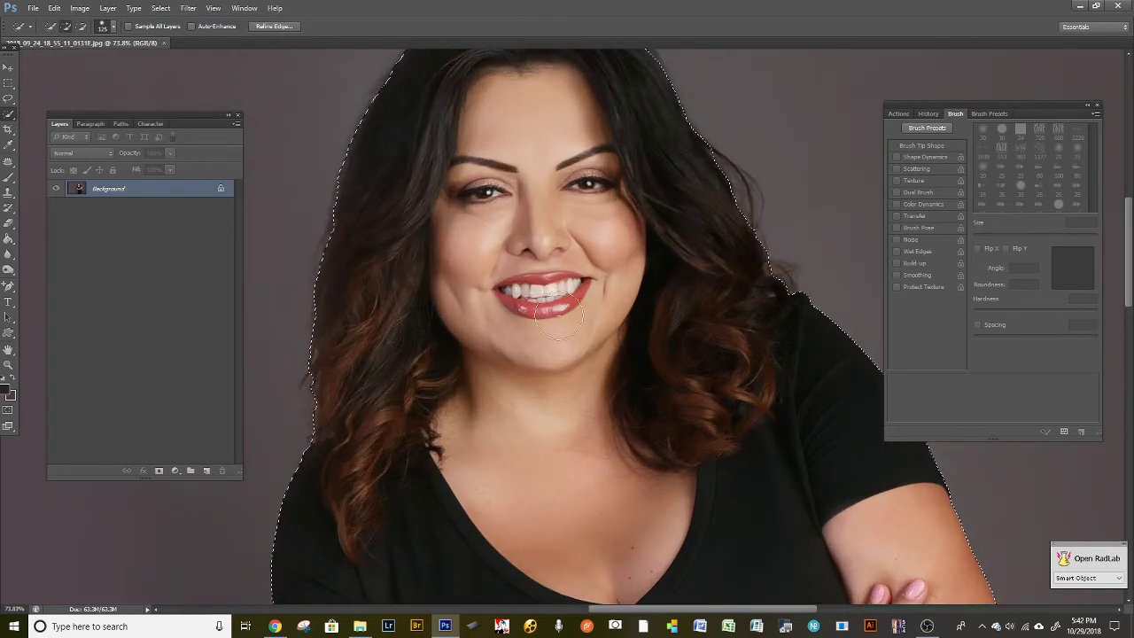
left_click_drag(547, 266, 506, 362)
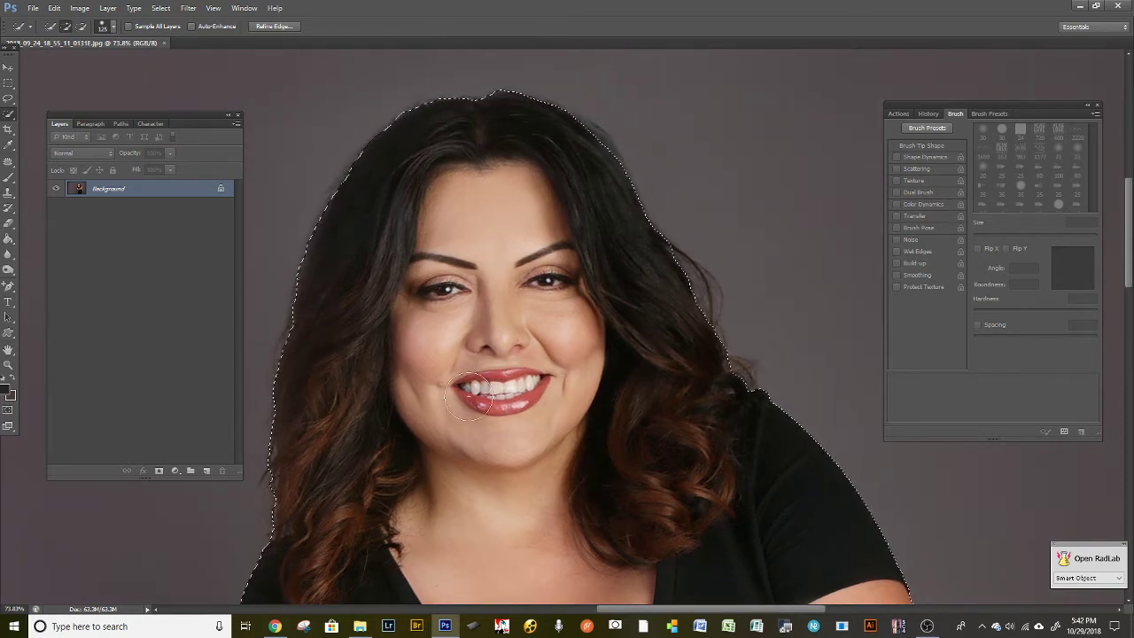
left_click_drag(429, 403, 543, 352)
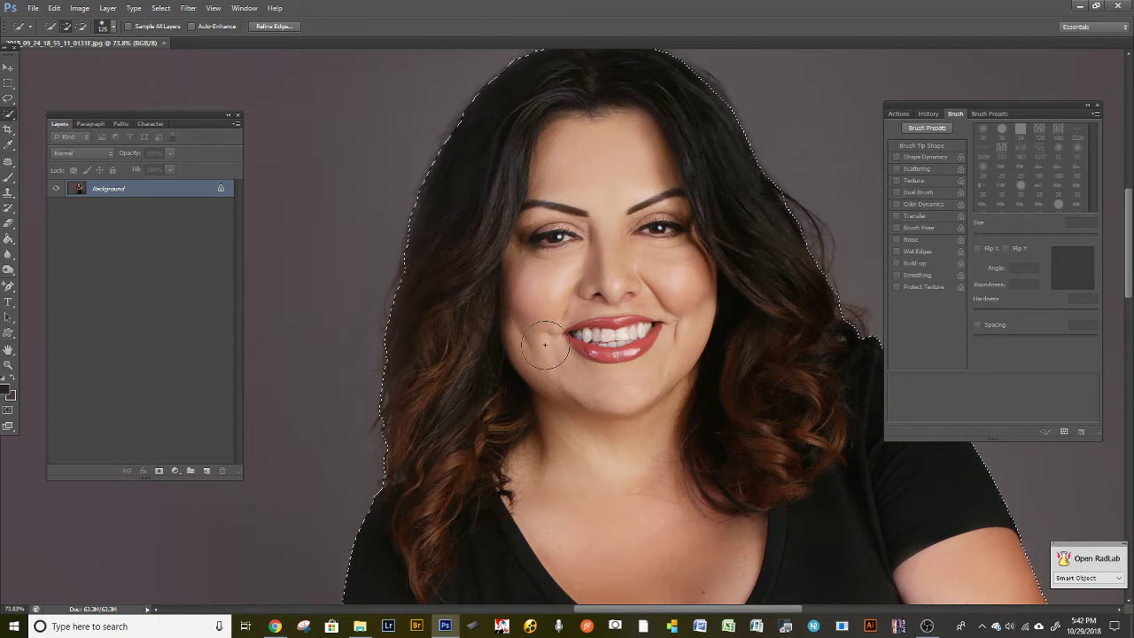
left_click_drag(547, 259, 498, 299)
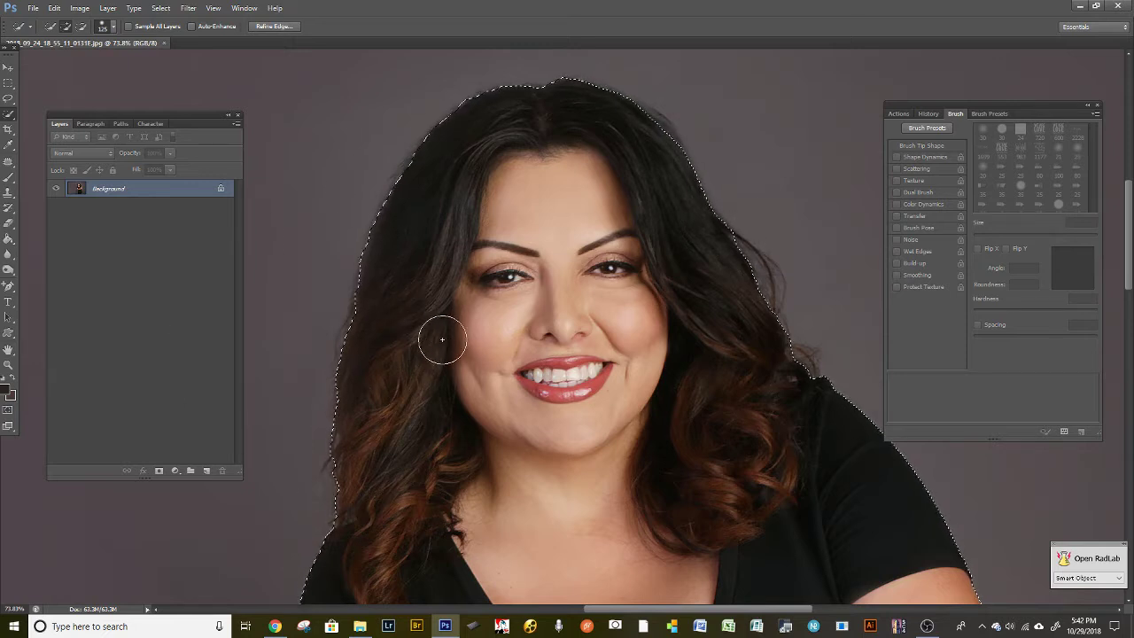
left_click_drag(502, 390, 492, 372)
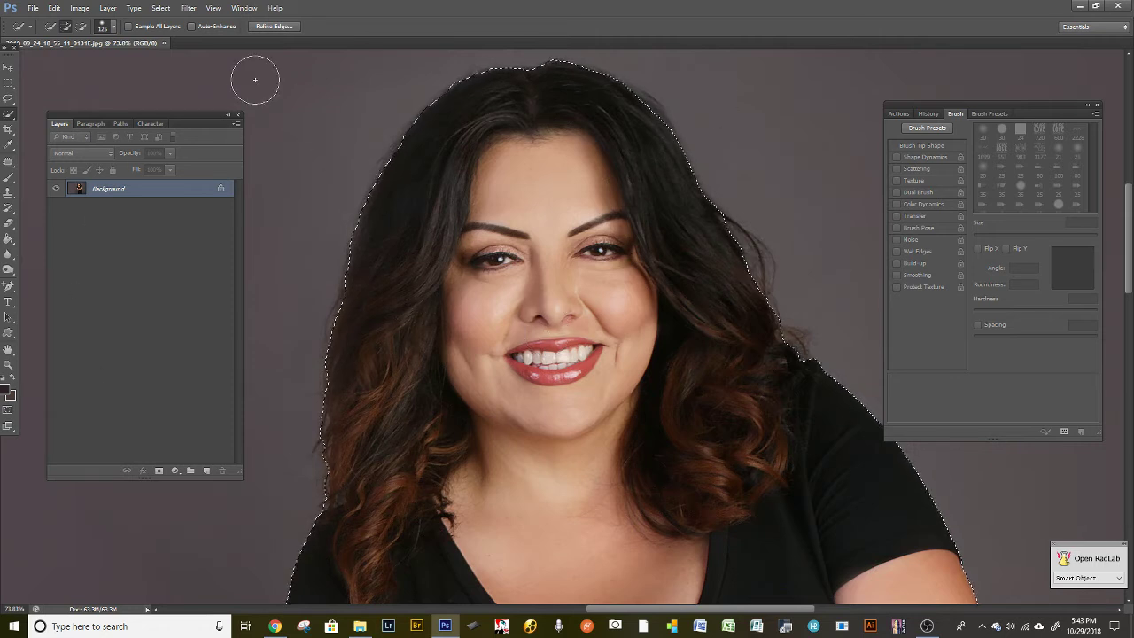
left_click(160, 8)
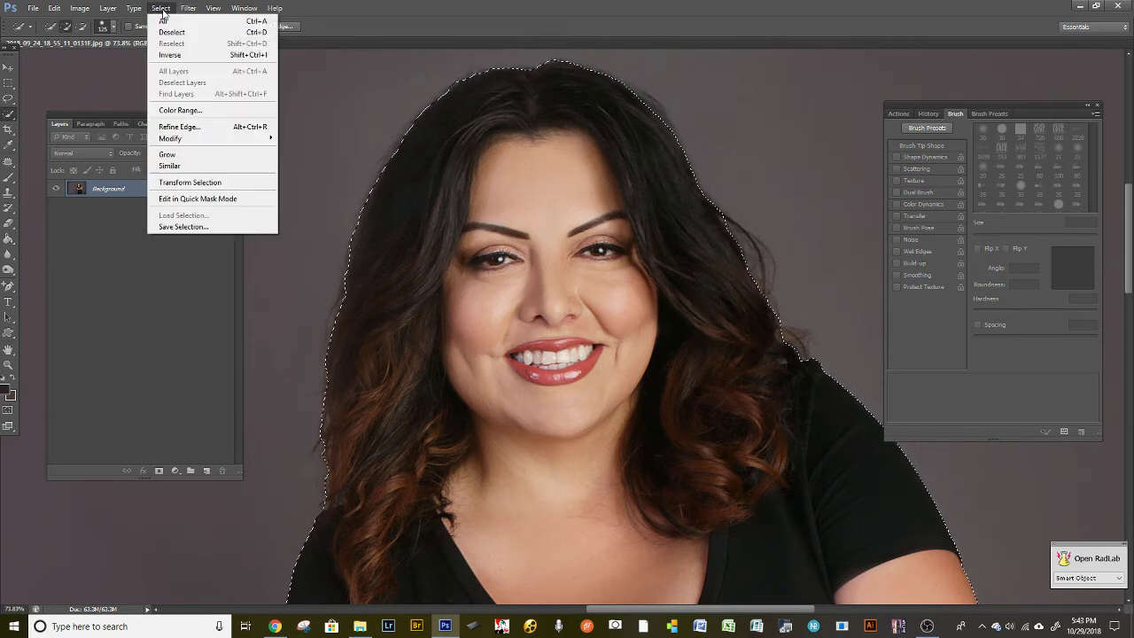
left_click(179, 127)
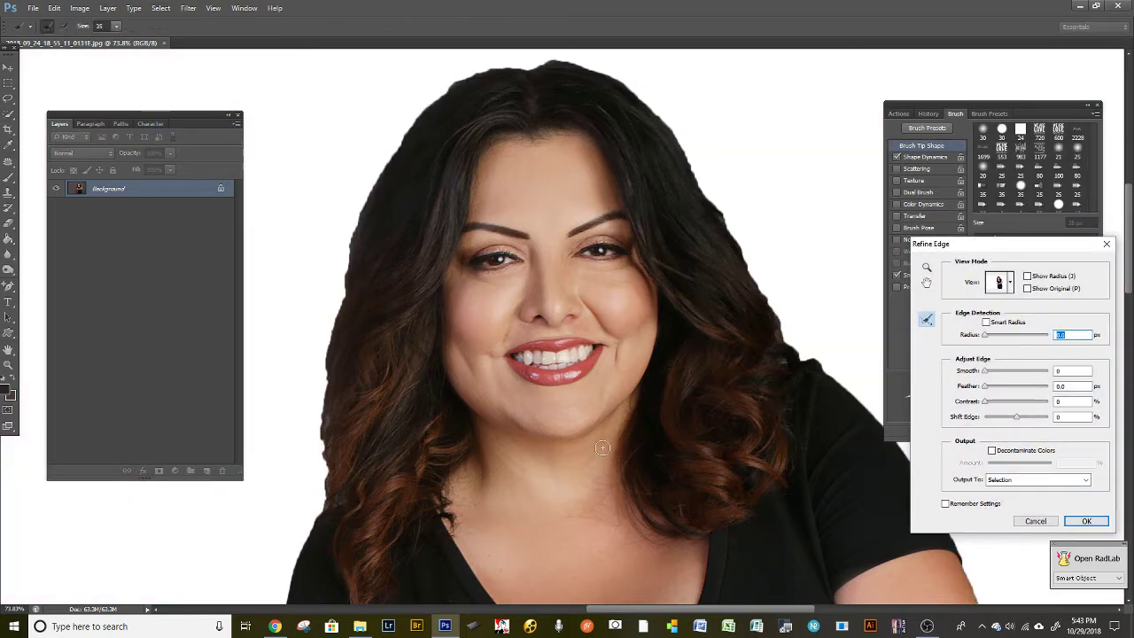
Step: Examine the cut-out's edges around the elbow, waist, arms and hair in the white-background preview
key("space")
left_click_drag(537, 496, 512, 286)
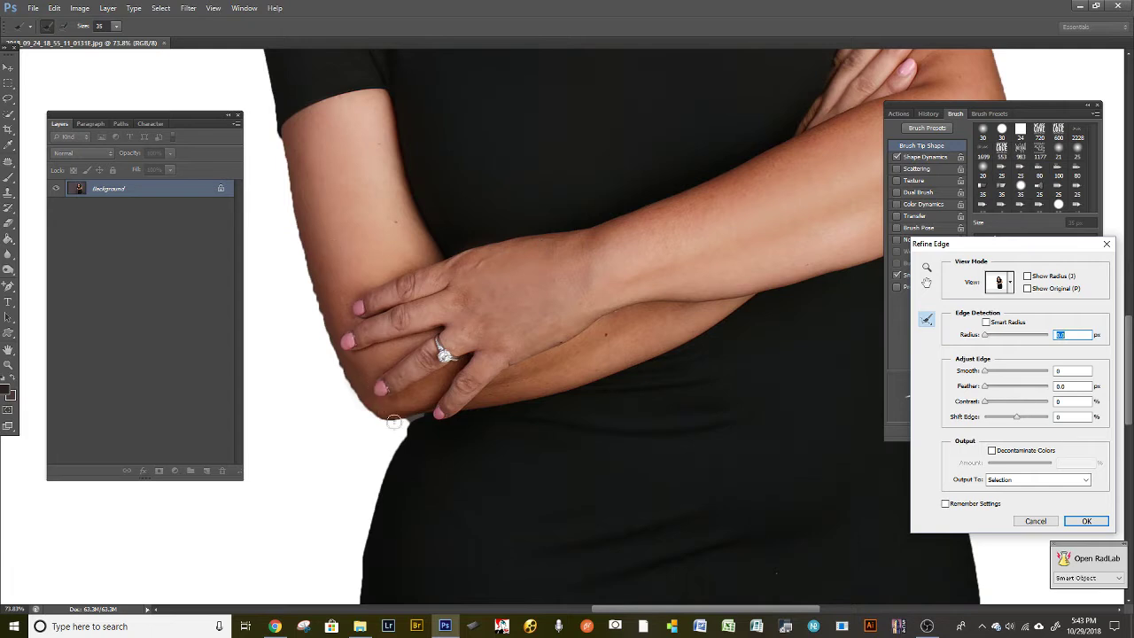
left_click_drag(495, 497, 452, 458)
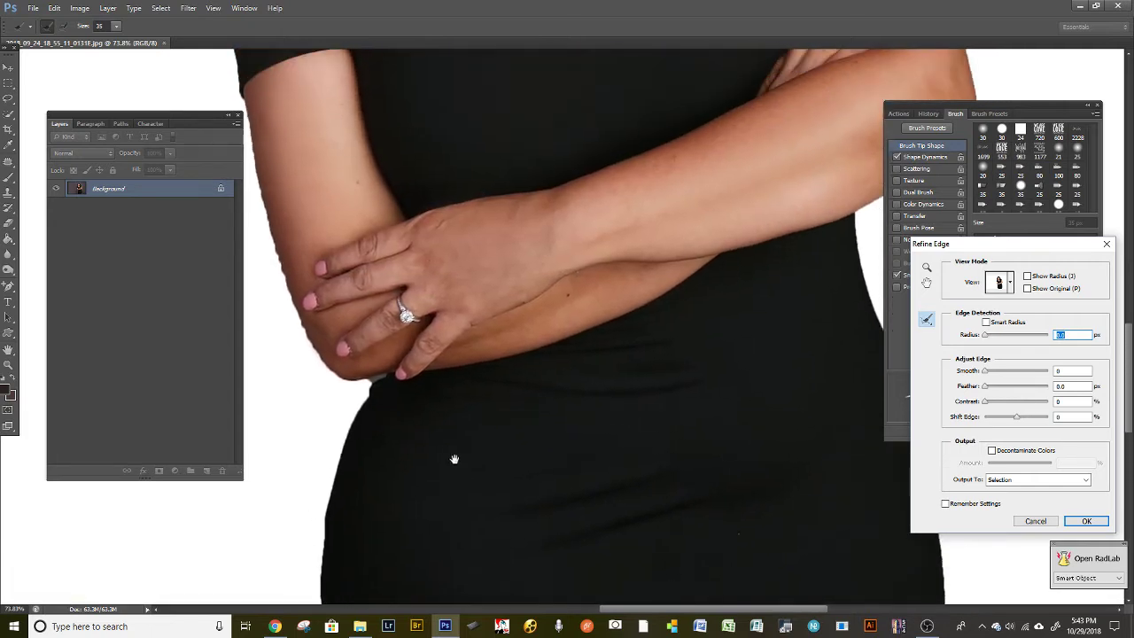
left_click_drag(472, 268, 529, 478)
left_click_drag(455, 291, 433, 222)
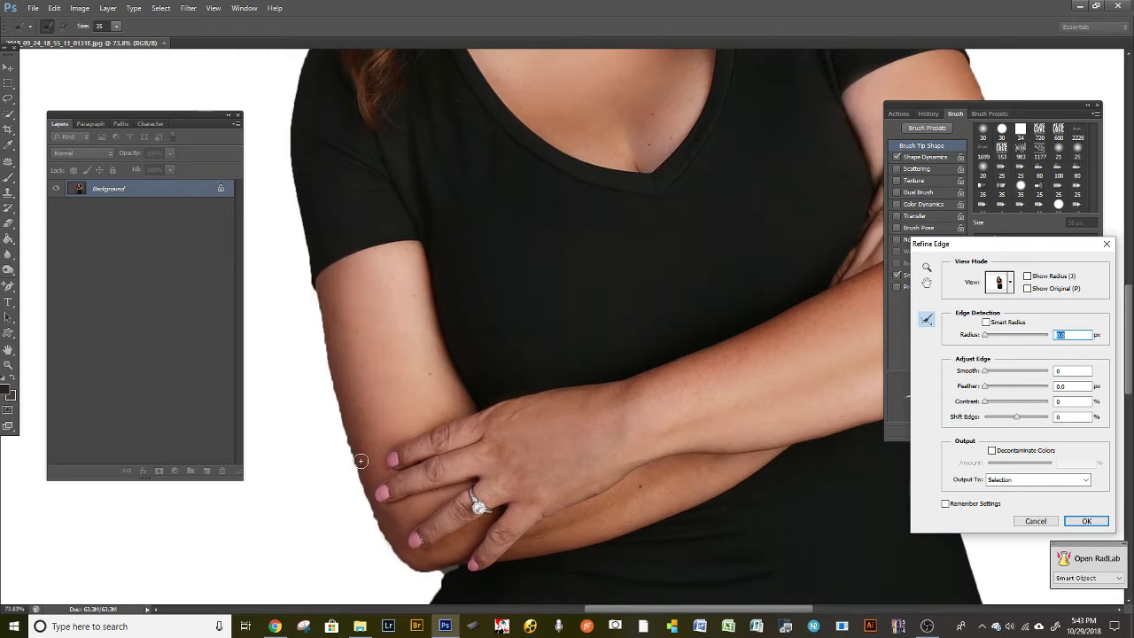
mouse_move(501, 192)
left_mouse_down()
mouse_move(496, 537)
mouse_move(464, 534)
left_mouse_up()
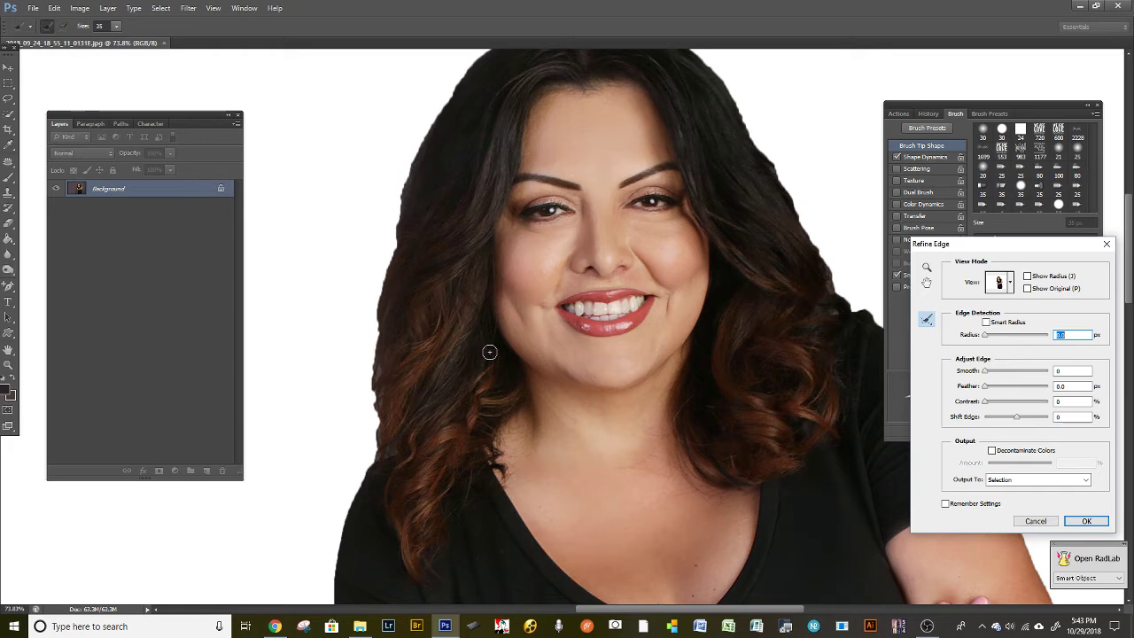
Step: Turn on Smart Radius with an edge detection radius of 4.4 px and check the refined outline
left_click_drag(957, 242, 286, 241)
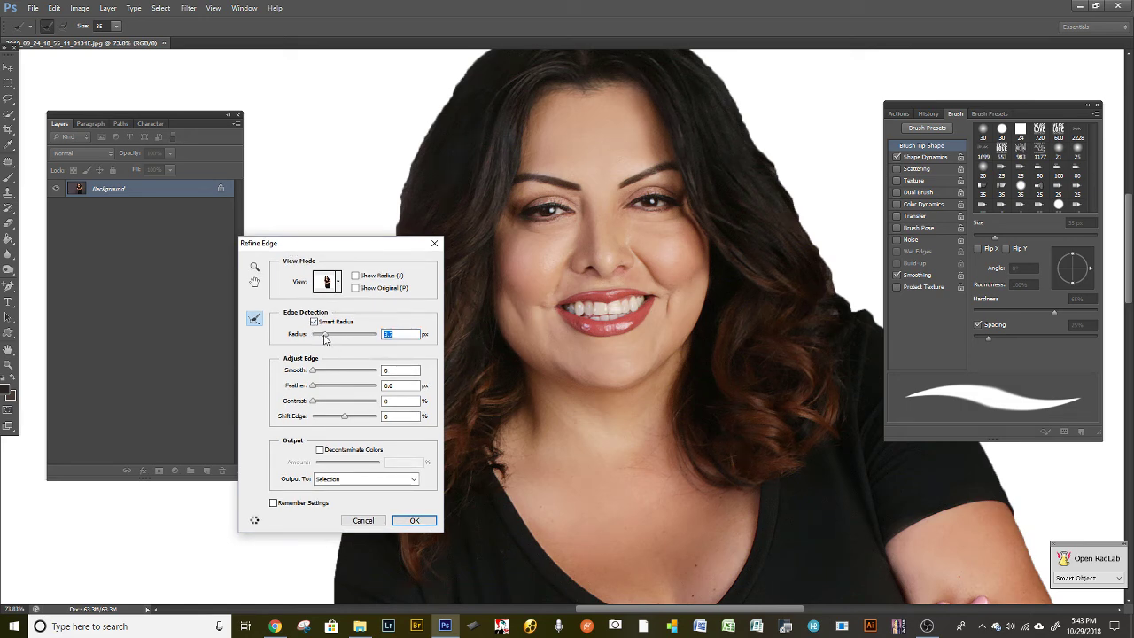
left_click_drag(324, 338, 327, 340)
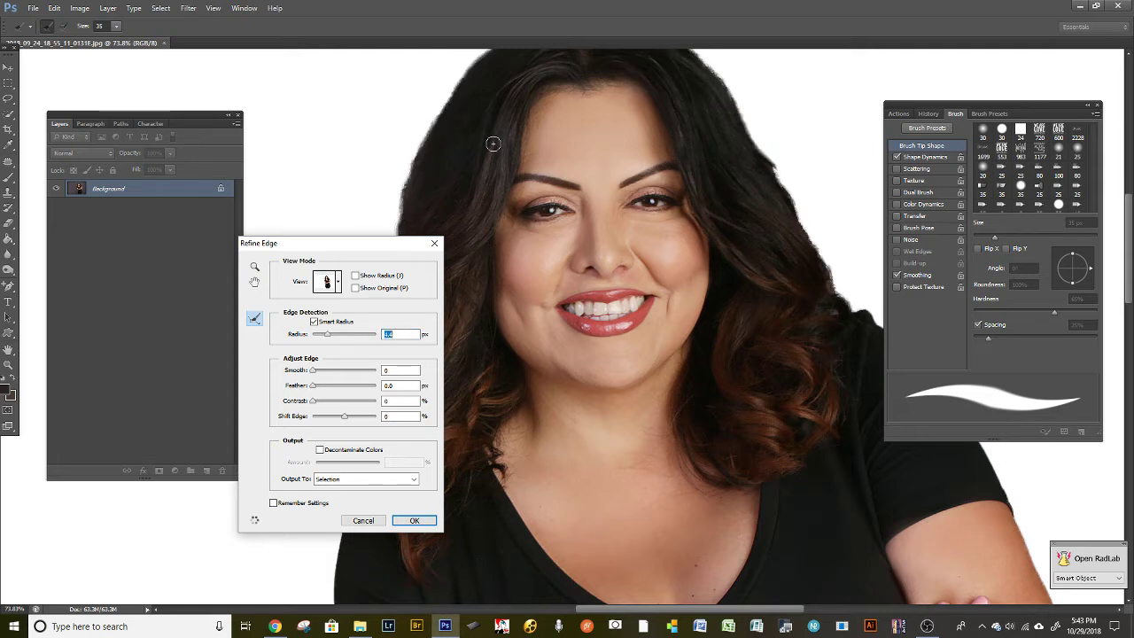
left_click_drag(653, 189, 583, 322)
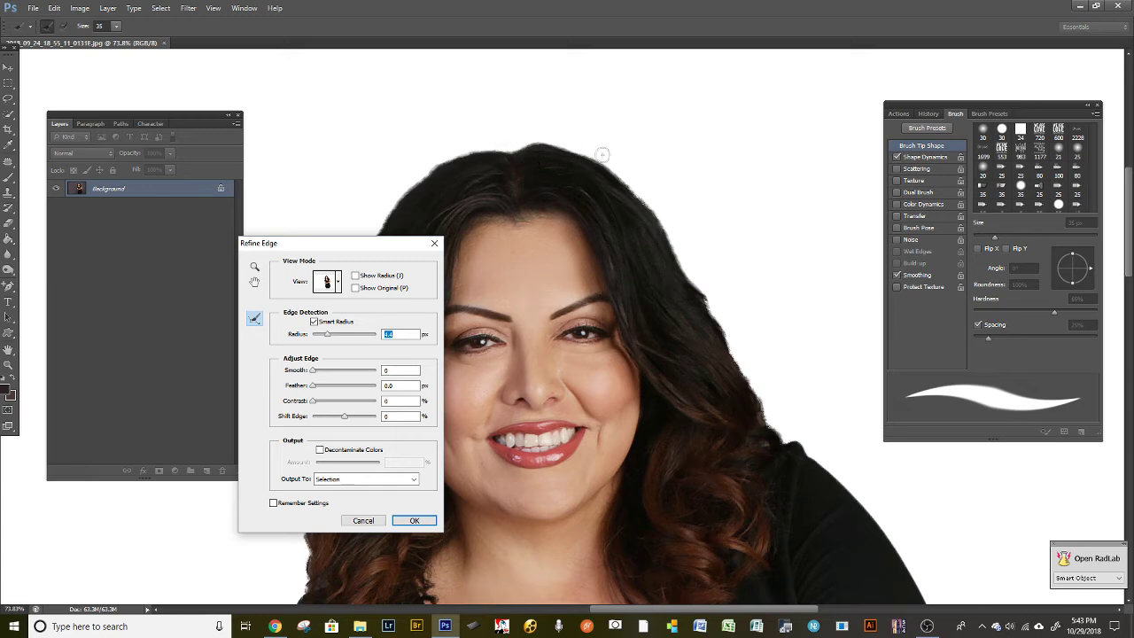
left_click_drag(625, 440, 650, 155)
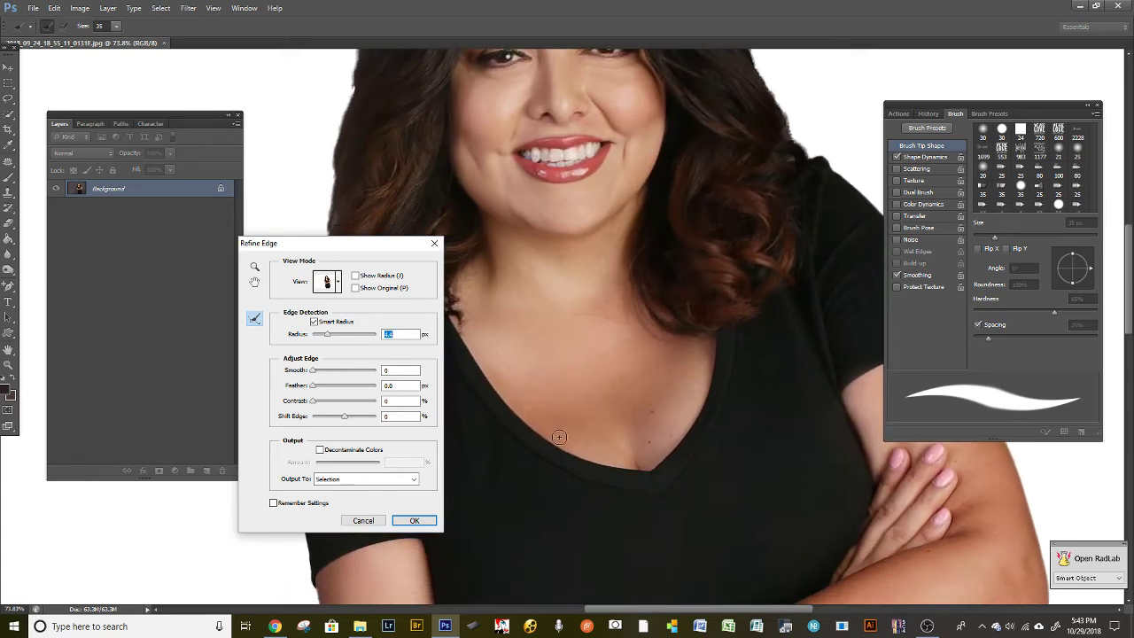
left_click_drag(534, 517, 560, 280)
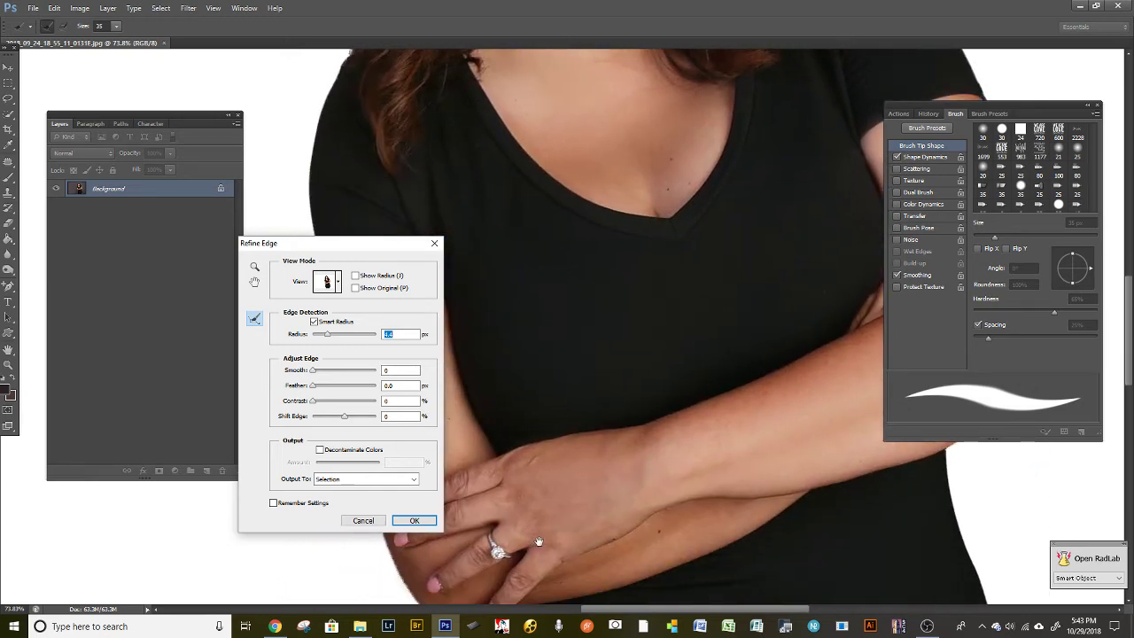
left_click_drag(528, 539, 592, 385)
left_click_drag(365, 248, 266, 262)
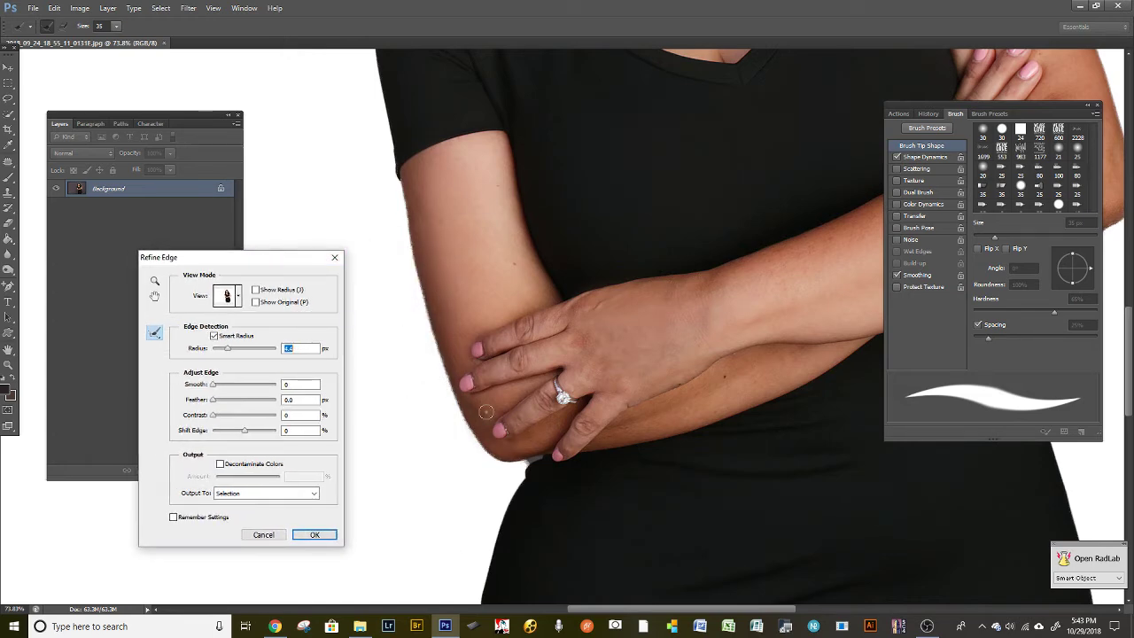
Step: Lower the edge detection radius to 2.4 px after checking the cut-out's edges around the arm, elbow and waist
left_click_drag(471, 405, 427, 311)
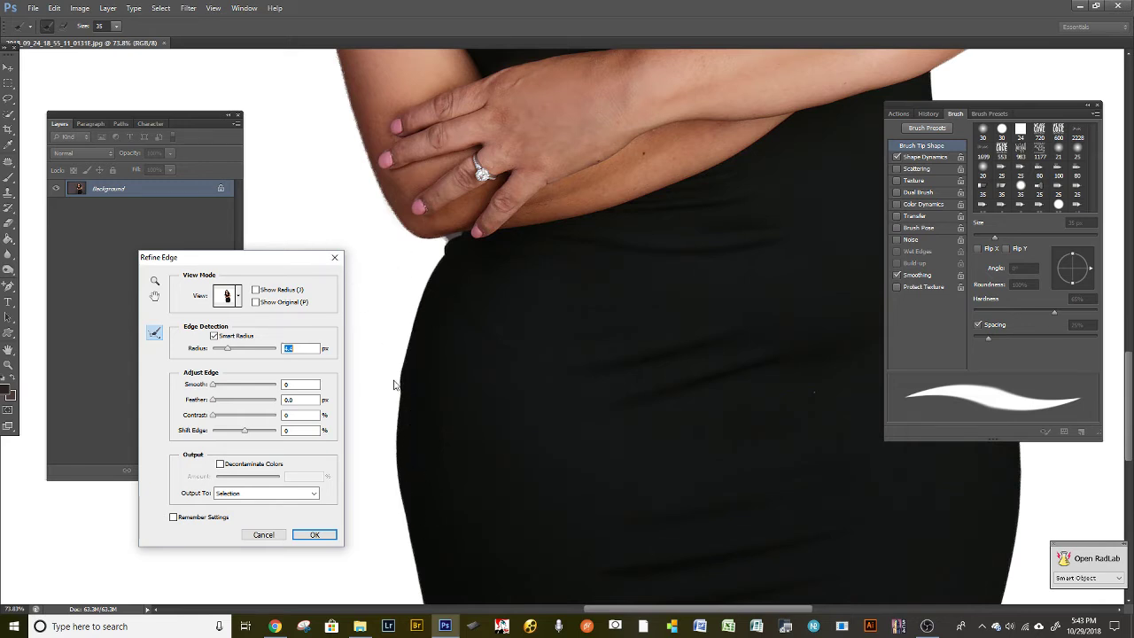
left_click_drag(401, 277, 468, 448)
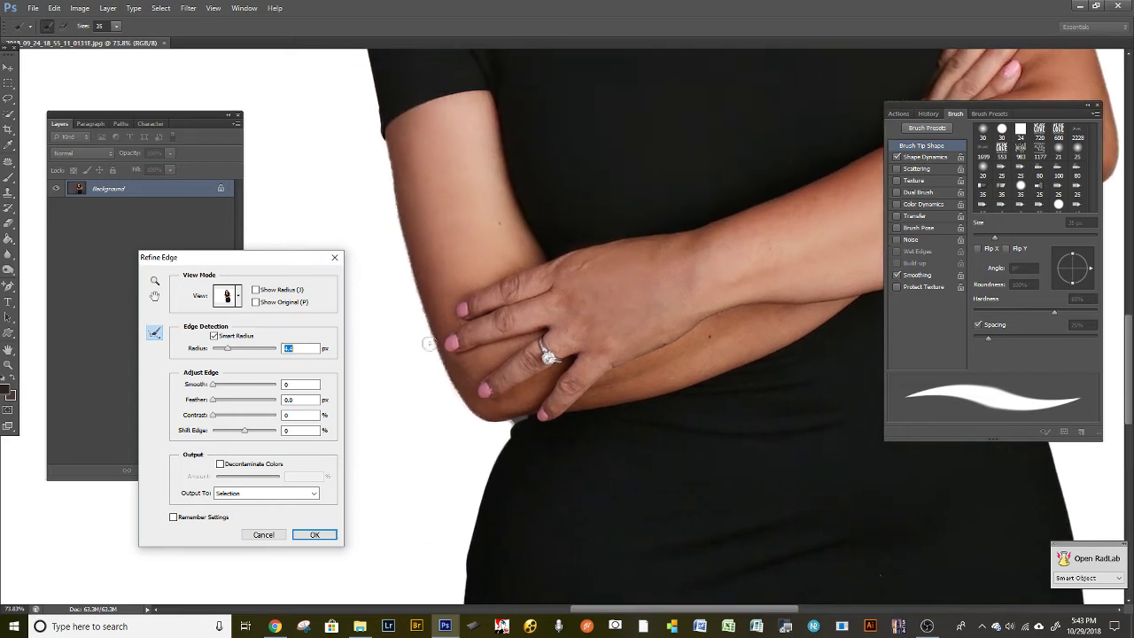
left_click_drag(418, 328, 425, 418)
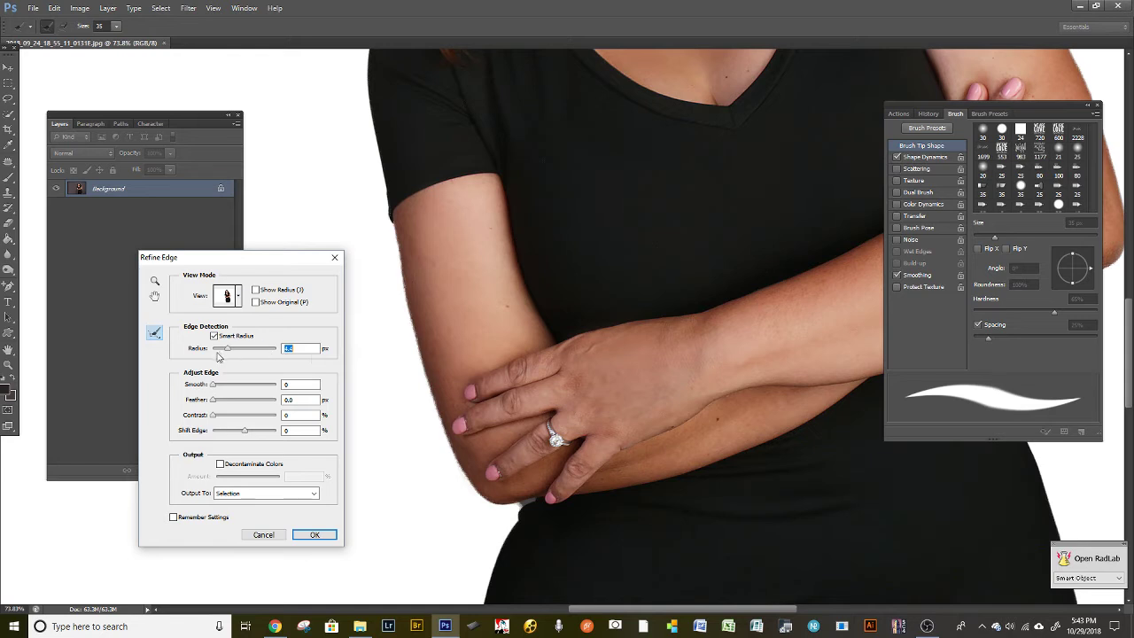
left_click_drag(228, 351, 225, 351)
left_click_drag(225, 352, 221, 353)
Step: Brush with the Refine Radius tool along the hair's outer edge on the left side of the woman's face
left_click_drag(497, 200, 481, 506)
left_click_drag(511, 234, 486, 368)
left_click_drag(450, 414, 498, 220)
left_click_drag(481, 363, 485, 565)
left_click_drag(508, 241, 544, 402)
left_click_drag(486, 431, 497, 345)
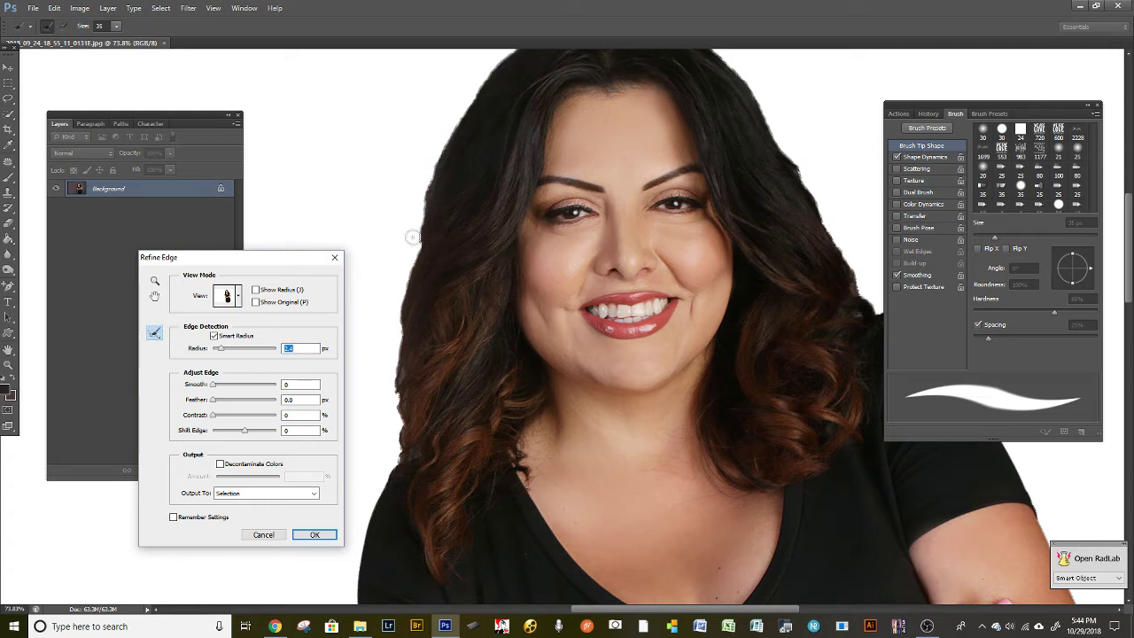
mouse_move(414, 241)
left_mouse_down()
mouse_move(390, 318)
mouse_move(395, 356)
mouse_move(411, 328)
mouse_move(391, 386)
mouse_move(395, 469)
mouse_move(395, 413)
mouse_move(383, 434)
mouse_move(406, 448)
left_mouse_up()
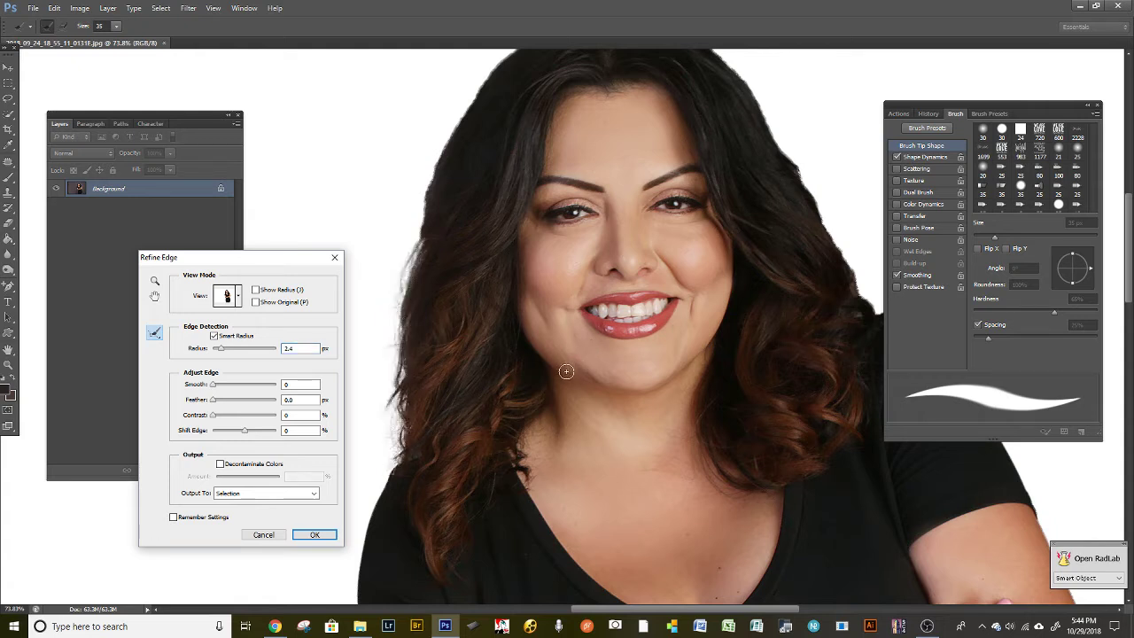
left_click_drag(421, 332, 418, 502)
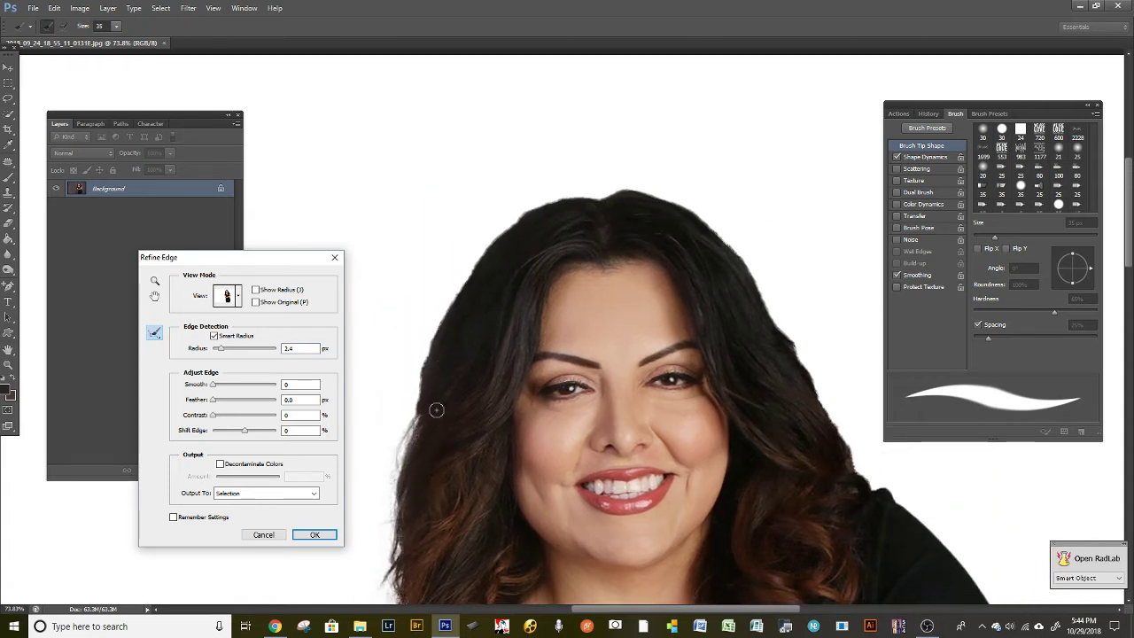
Step: Extend the Refine Radius strokes over the crown and along the hair's right edge to the shoulder
mouse_move(433, 412)
left_mouse_down()
mouse_move(412, 392)
mouse_move(413, 351)
mouse_move(421, 412)
mouse_move(416, 388)
mouse_move(436, 329)
mouse_move(475, 259)
mouse_move(534, 208)
mouse_move(600, 193)
mouse_move(714, 218)
mouse_move(705, 363)
left_mouse_up()
left_click_drag(634, 401, 364, 367)
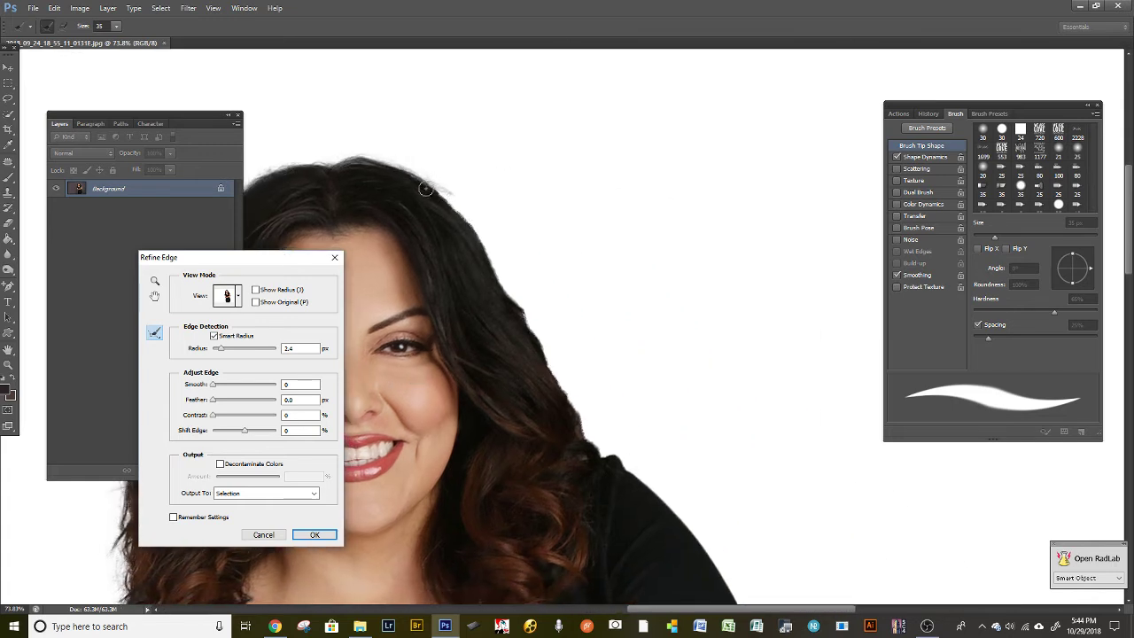
mouse_move(429, 189)
left_mouse_down()
mouse_move(483, 231)
mouse_move(565, 388)
mouse_move(540, 320)
mouse_move(585, 435)
mouse_move(614, 455)
mouse_move(598, 447)
mouse_move(526, 316)
left_mouse_up()
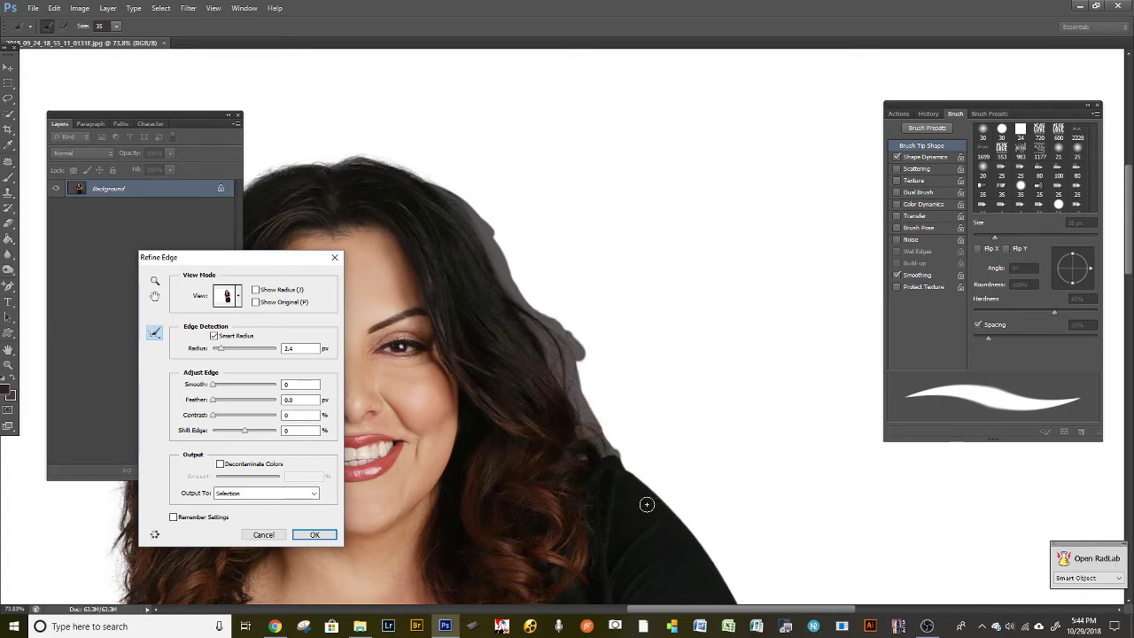
Step: Set the edge detection radius to 1.4 px, Smooth to 11 and Feather to 1.5 px
left_click_drag(439, 320, 630, 294)
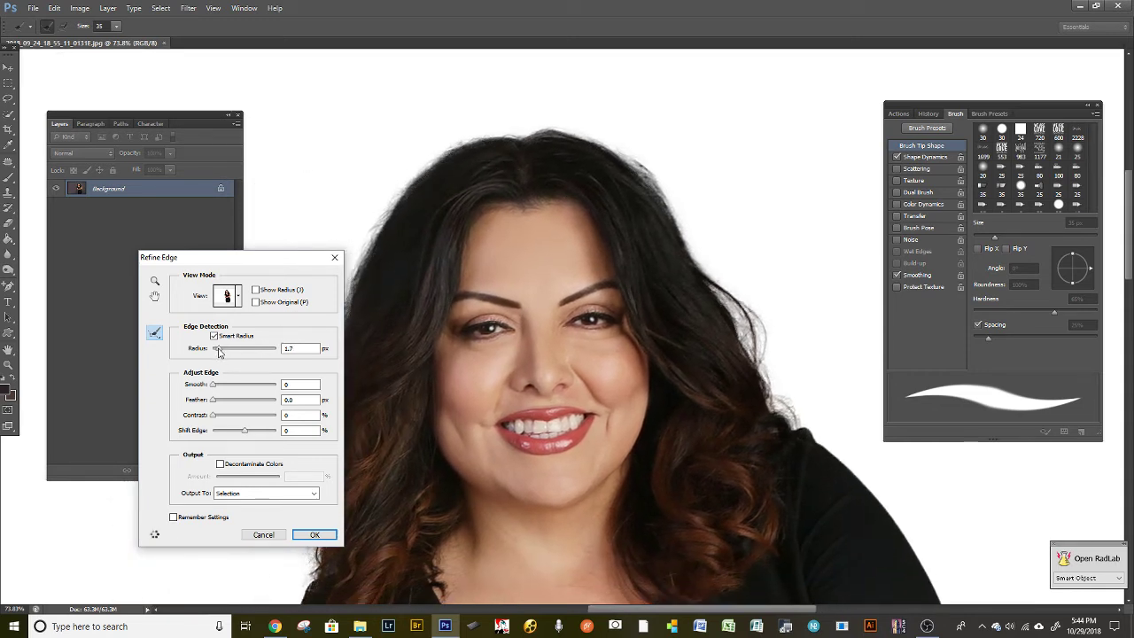
mouse_move(220, 352)
left_mouse_down()
mouse_move(240, 350)
mouse_move(218, 350)
left_mouse_up()
left_click_drag(213, 387, 222, 390)
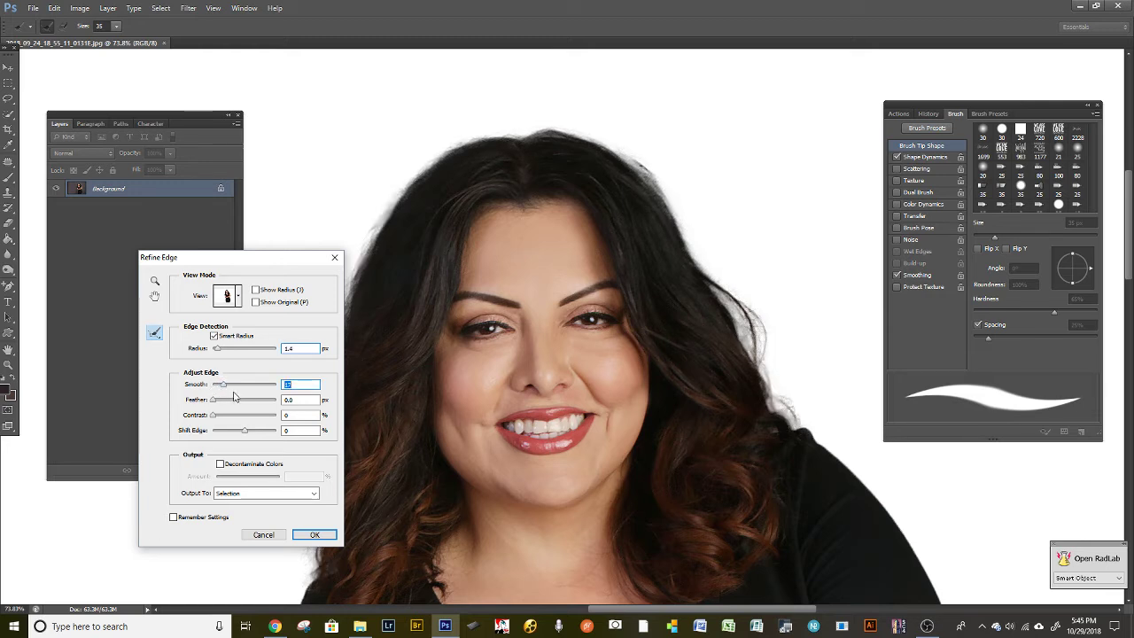
left_click_drag(225, 388, 221, 387)
key("Tab")
type("1")
Step: Raise the edge Contrast to 21% and reduce Smooth to 2 while checking the hair edge
left_click_drag(426, 388, 559, 270)
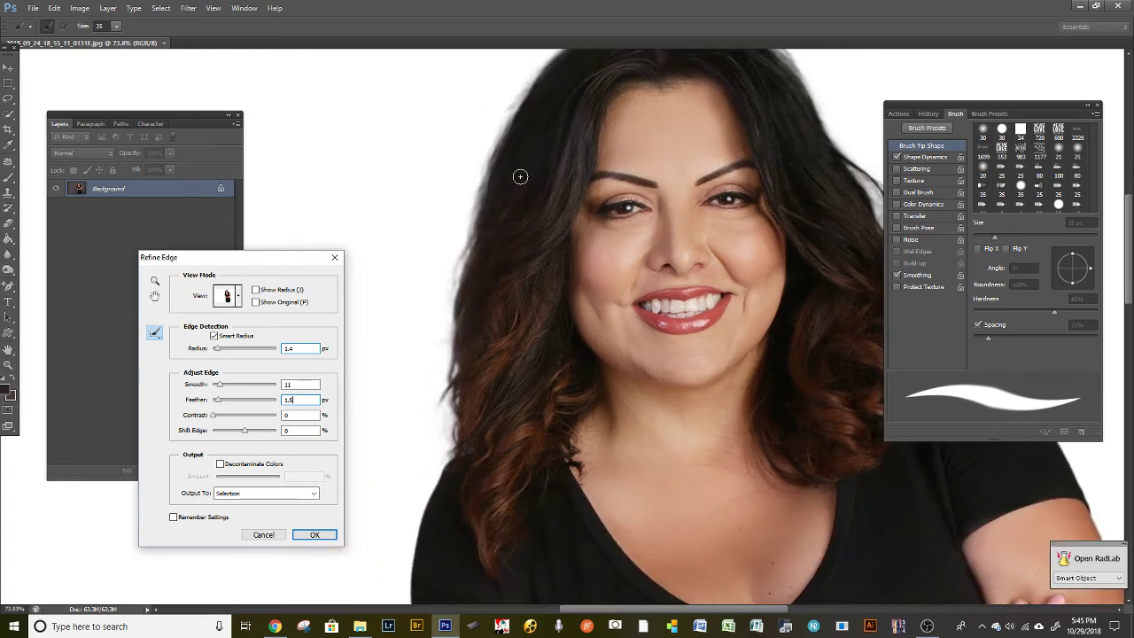
left_click_drag(220, 388, 216, 389)
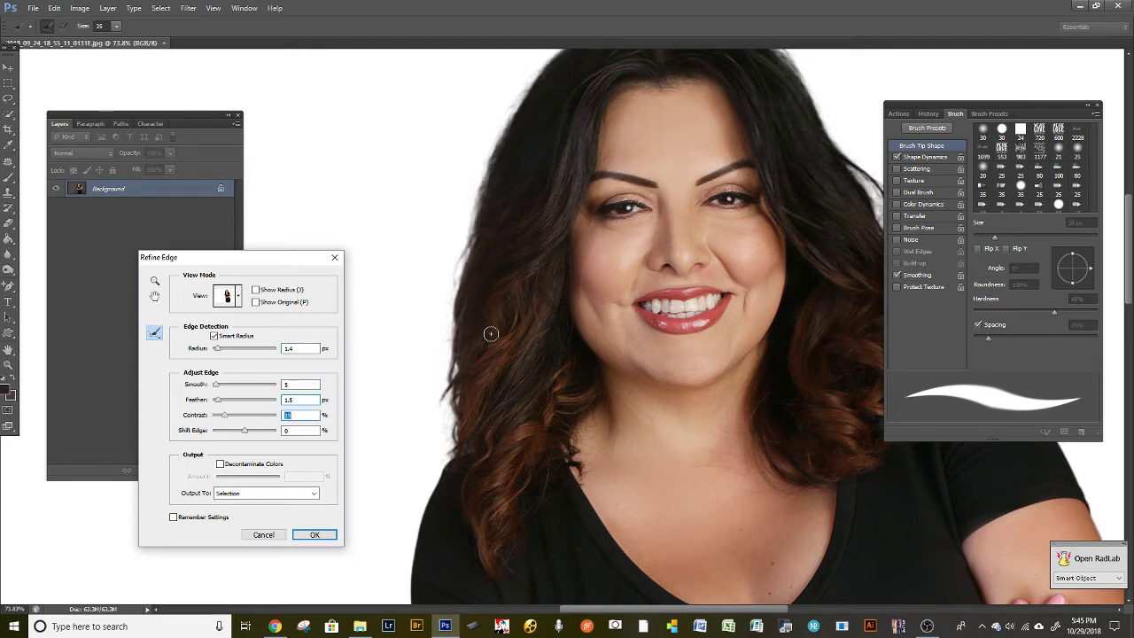
left_click_drag(475, 365, 402, 477)
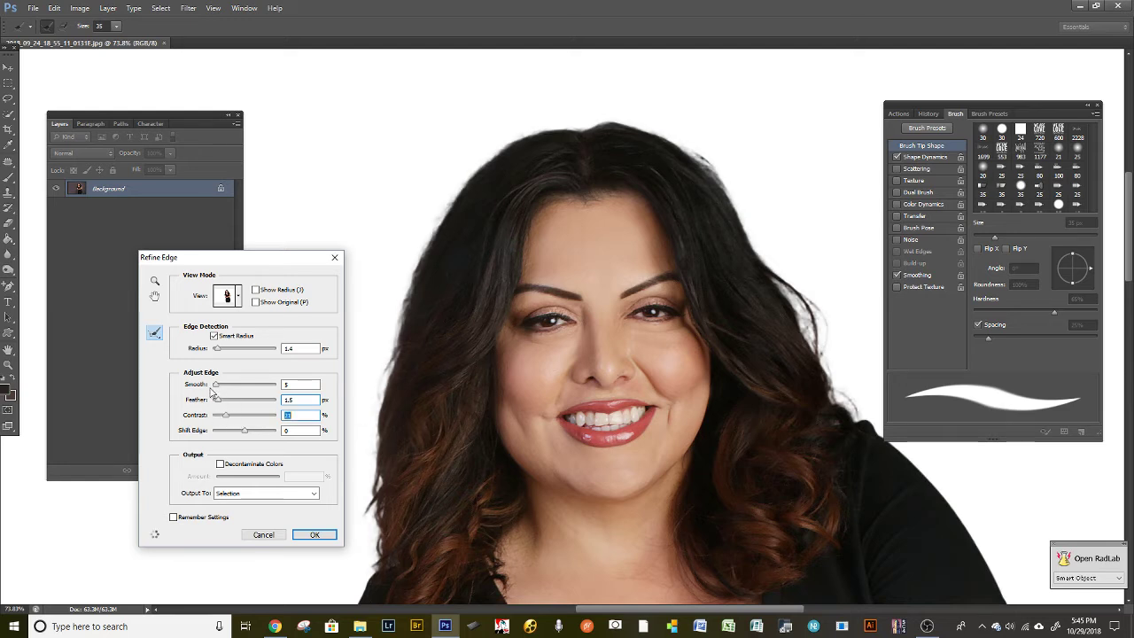
left_click_drag(215, 387, 215, 390)
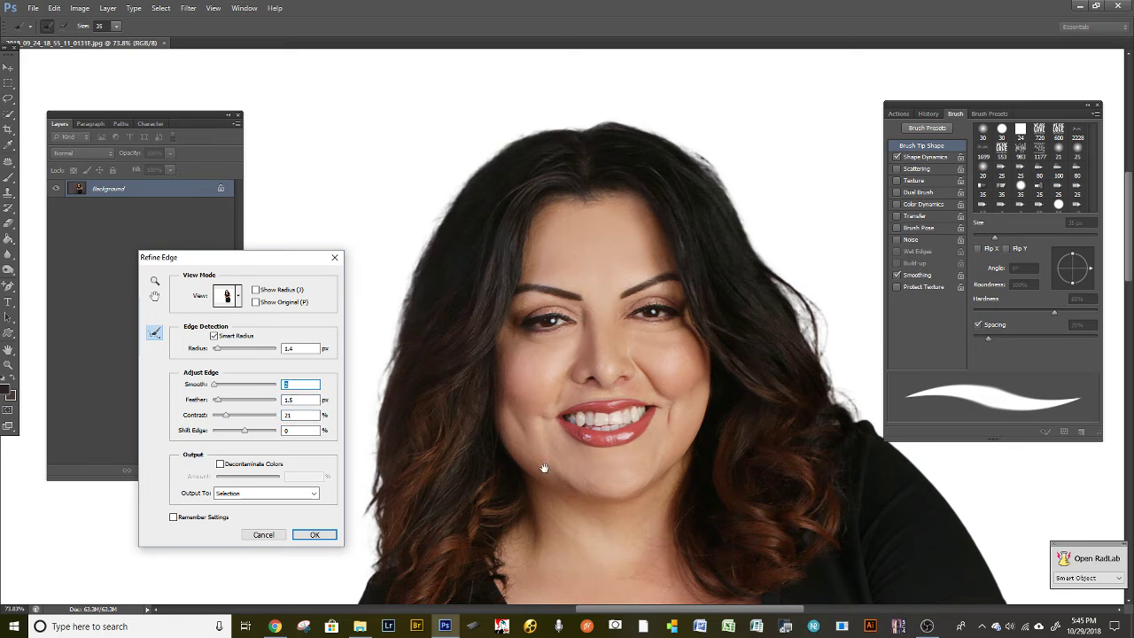
Step: Brush the Refine Radius tool along the outer arm on the image's left, from the sleeve hem around the elbow
left_click_drag(544, 467, 597, 228)
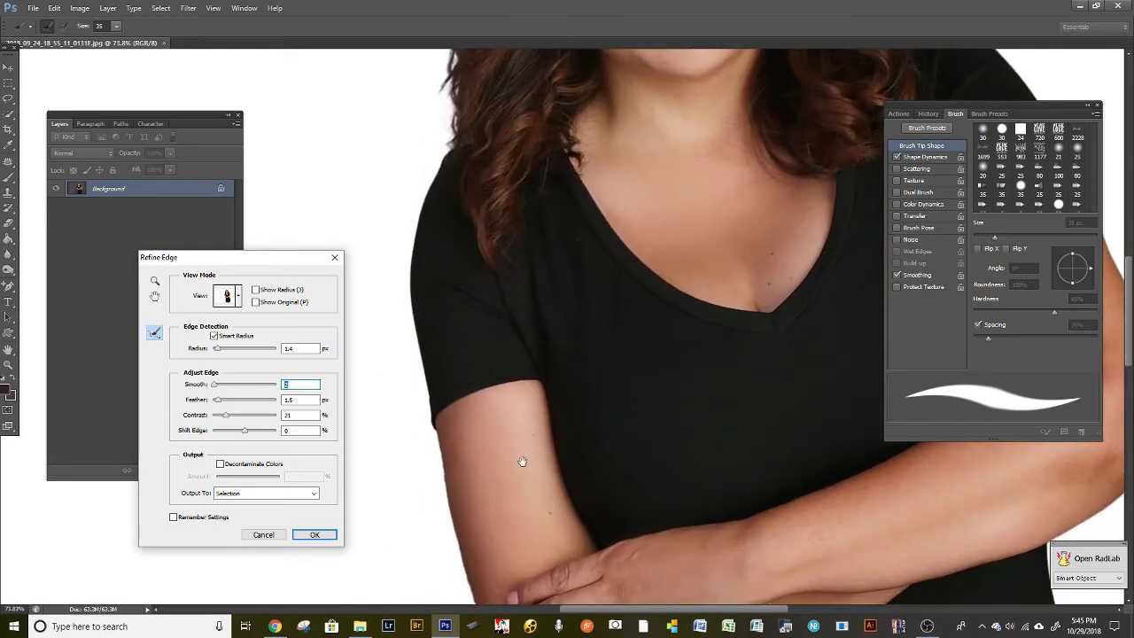
left_click_drag(523, 462, 460, 316)
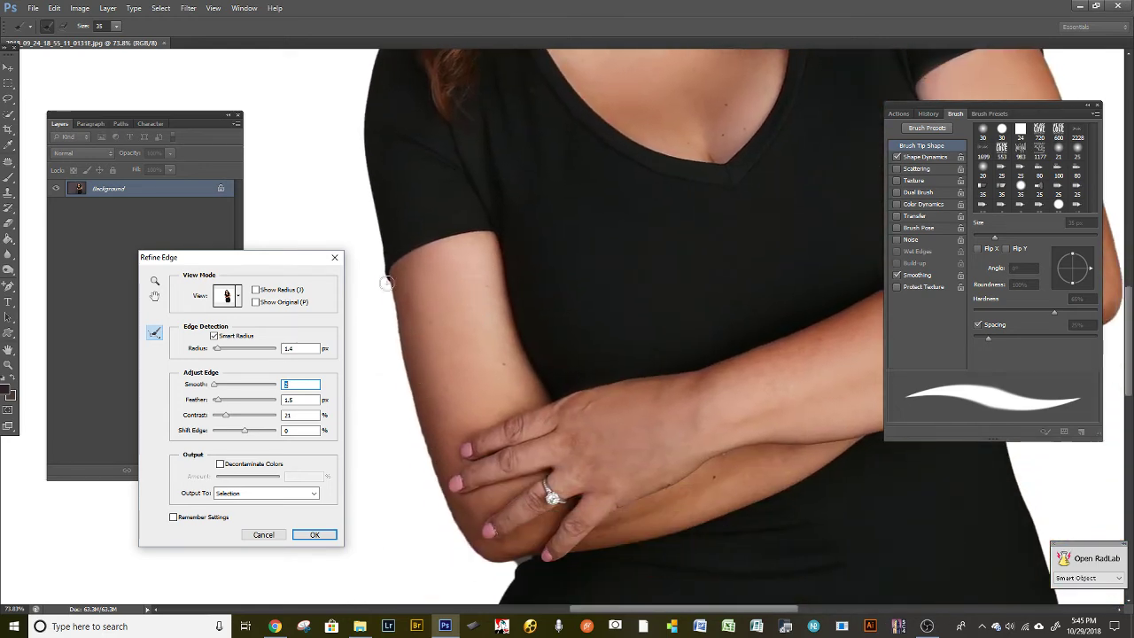
mouse_move(387, 273)
left_mouse_down()
mouse_move(400, 324)
mouse_move(393, 284)
mouse_move(413, 412)
mouse_move(444, 498)
mouse_move(475, 553)
mouse_move(535, 559)
left_mouse_up()
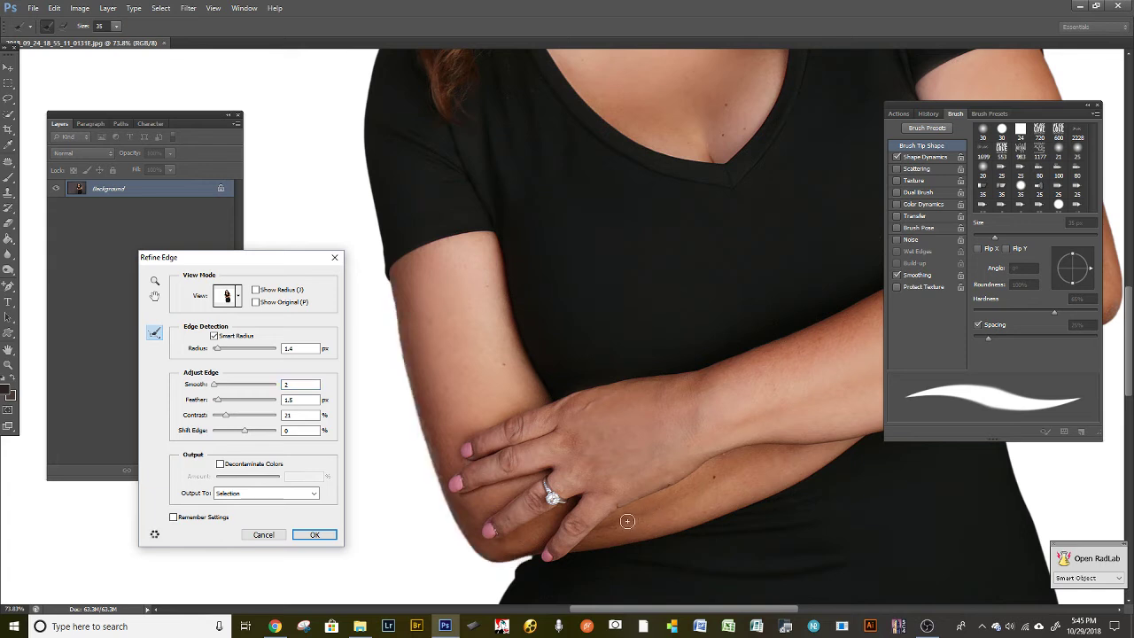
Step: Examine the cut-out's edges along the other arm and elbow, down the dress and back up to the shoulders
left_click_drag(662, 407, 226, 395)
left_click_drag(590, 289, 512, 427)
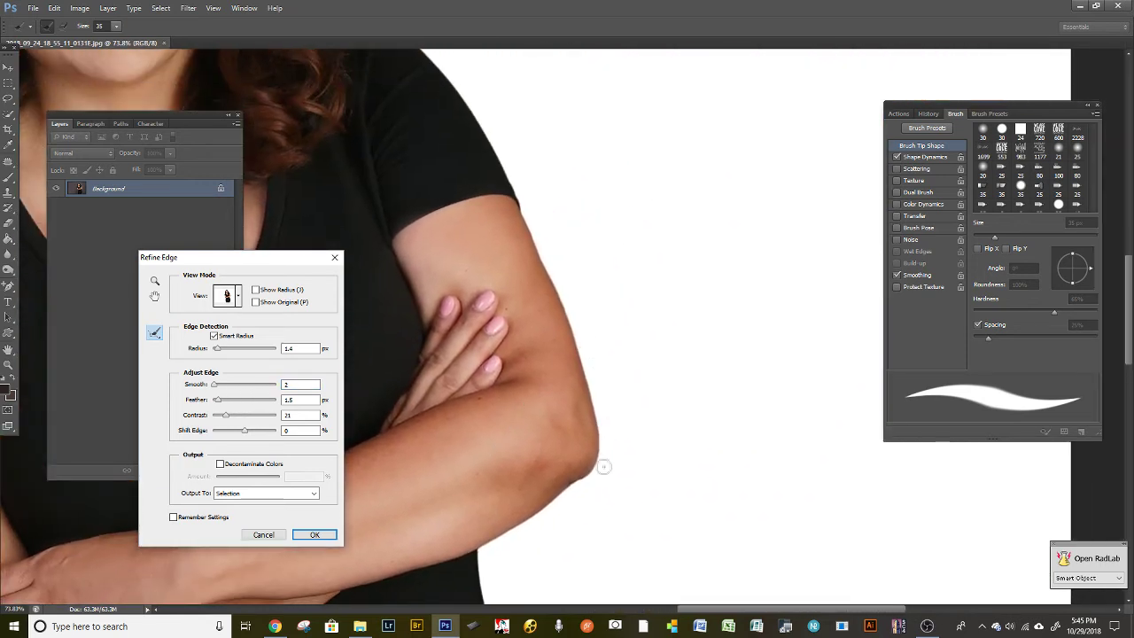
left_click_drag(529, 545, 576, 195)
left_click_drag(585, 405, 785, 221)
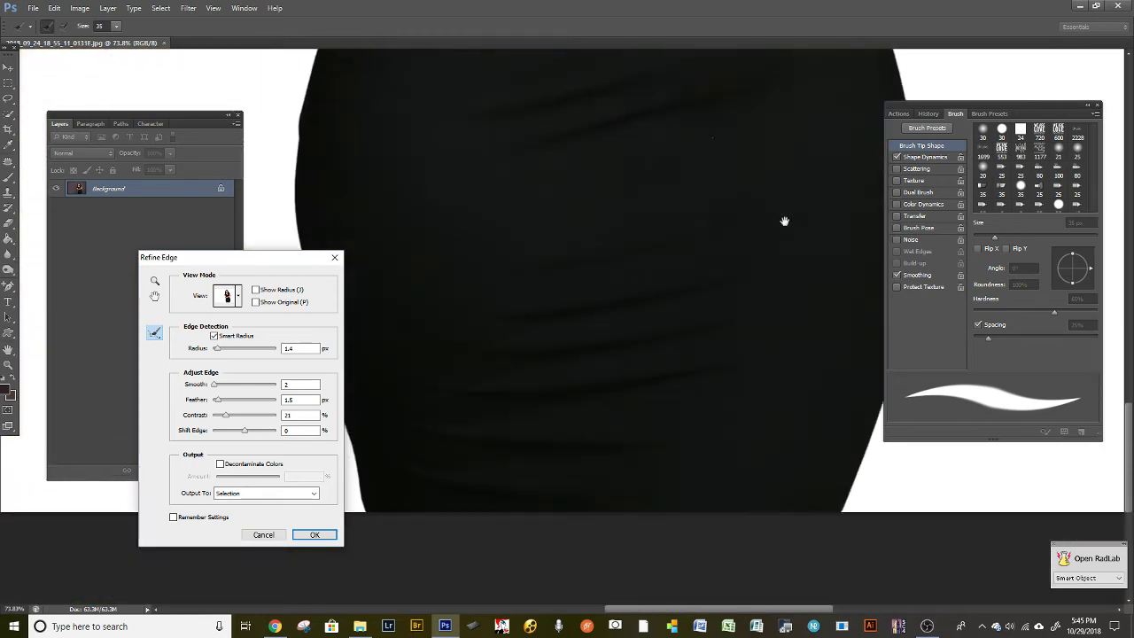
left_click_drag(651, 271, 633, 489)
left_click_drag(528, 232, 630, 469)
mouse_move(542, 299)
left_mouse_down()
mouse_move(590, 455)
mouse_move(563, 518)
left_mouse_up()
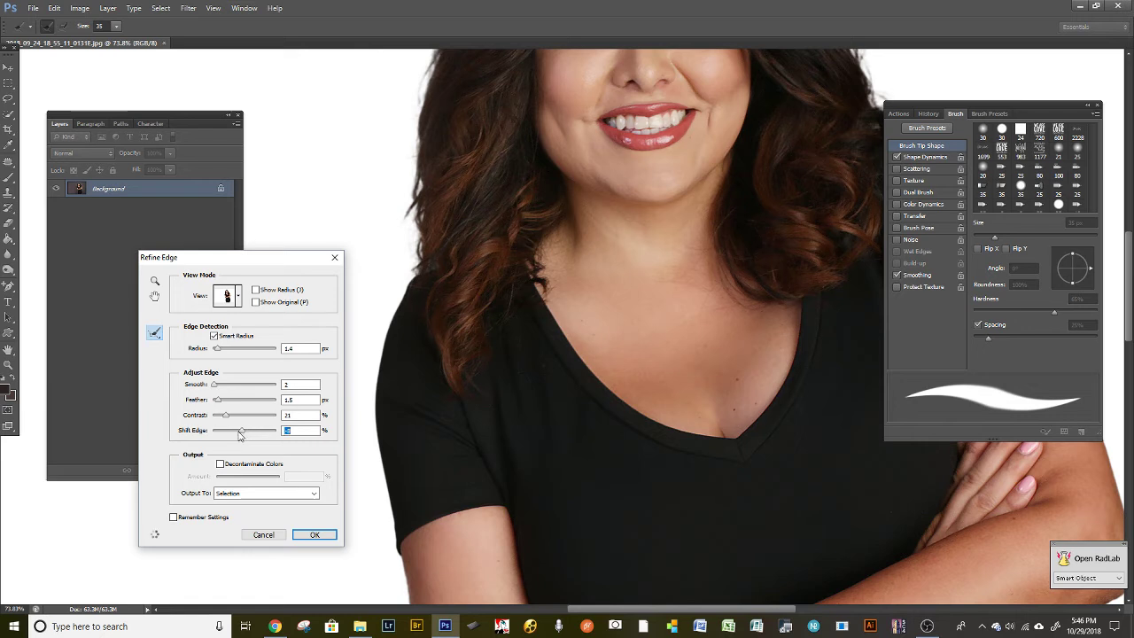
Step: Try stronger negative edge shifts, then set Shift Edge to -3%
left_click_drag(239, 432, 230, 432)
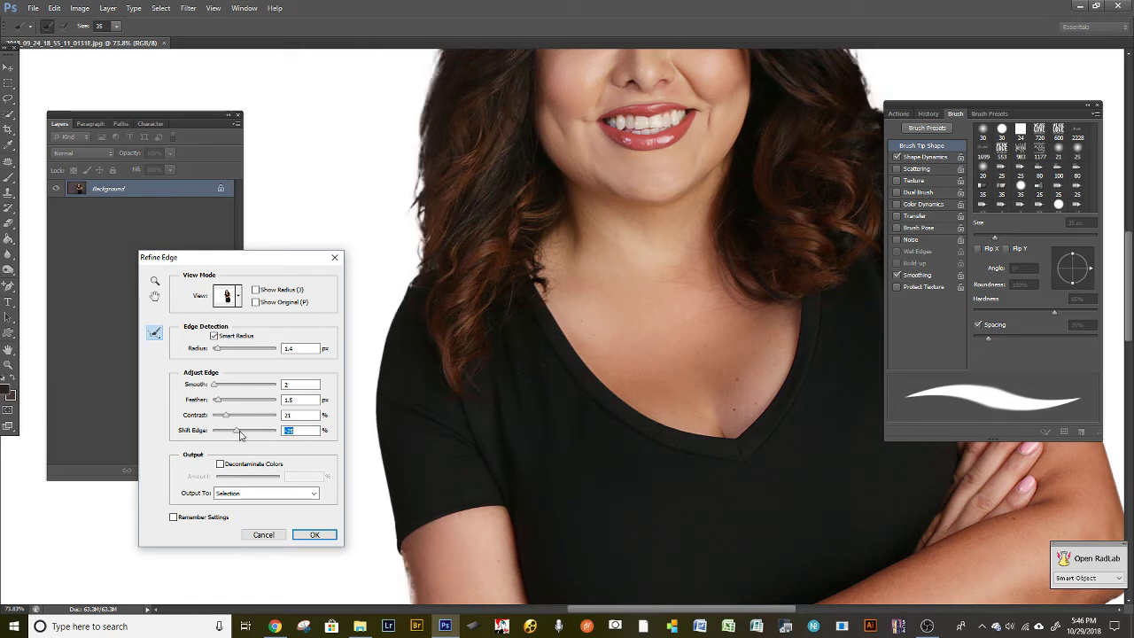
left_click_drag(400, 455, 398, 381)
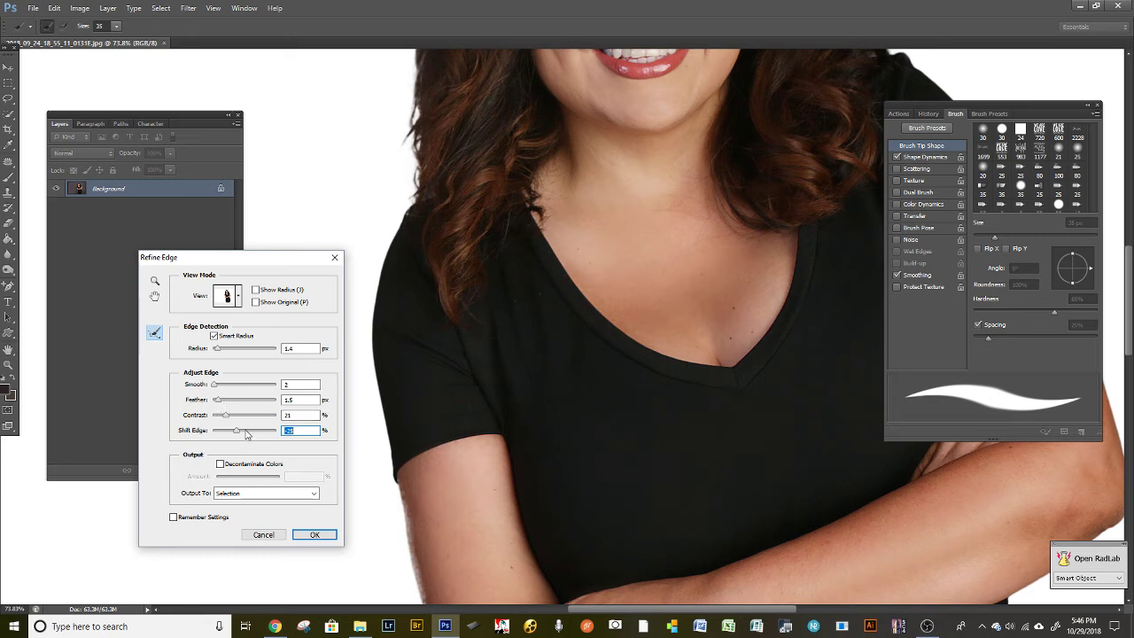
left_click_drag(238, 431, 242, 432)
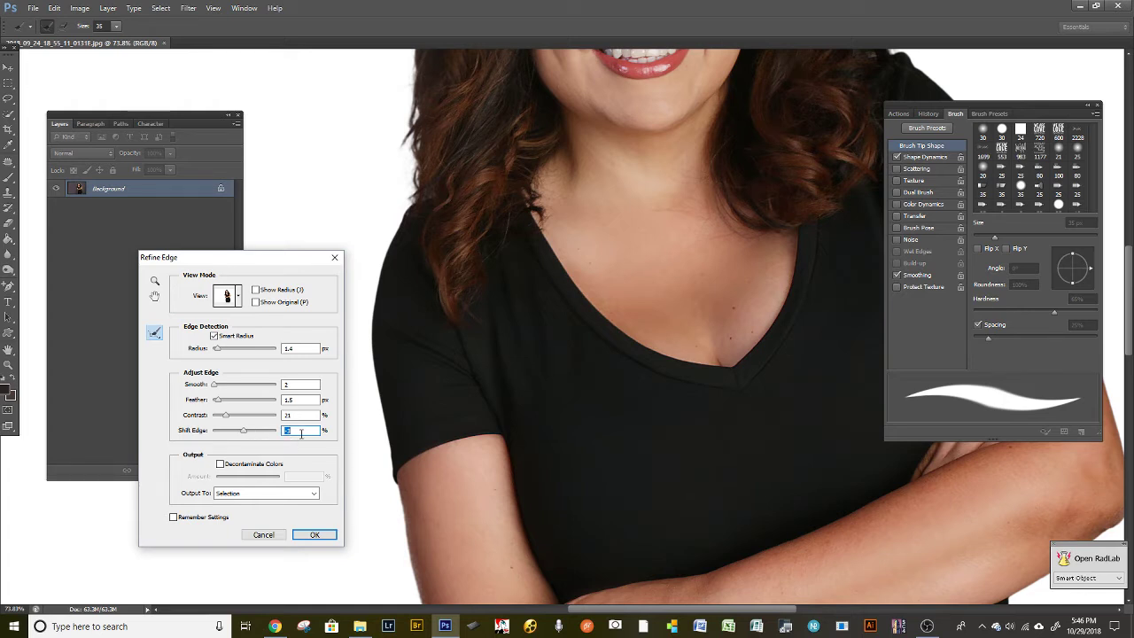
Step: Examine the shifted edge around the arms, dress, shoulders and hair
left_click_drag(441, 470, 427, 292)
left_click_drag(462, 429, 448, 291)
left_click_drag(503, 410, 493, 291)
left_click_drag(657, 372, 459, 184)
left_click_drag(457, 447, 446, 437)
left_click_drag(534, 258, 511, 493)
left_click_drag(590, 319, 569, 518)
left_click_drag(496, 142, 594, 462)
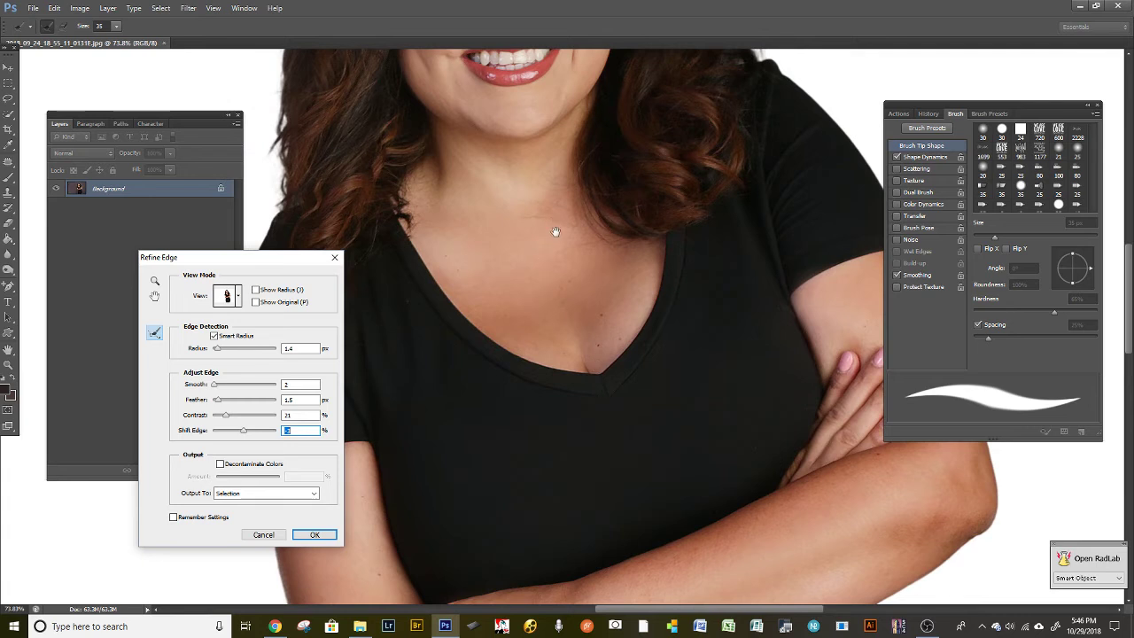
left_click_drag(555, 232, 545, 495)
mouse_move(528, 301)
left_mouse_down()
mouse_move(558, 376)
mouse_move(611, 383)
mouse_move(610, 373)
left_mouse_up()
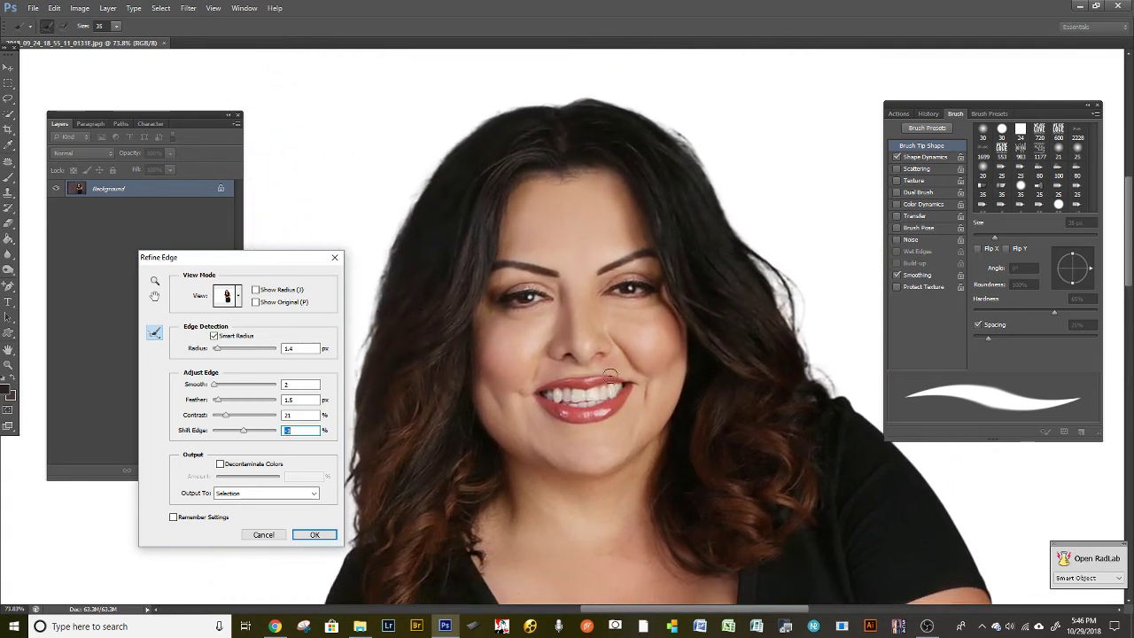
Step: Refine the hair's left edge once more, set Smooth to 0 and Contrast to 7%, and check the whole cut-out
left_click_drag(422, 331, 469, 271)
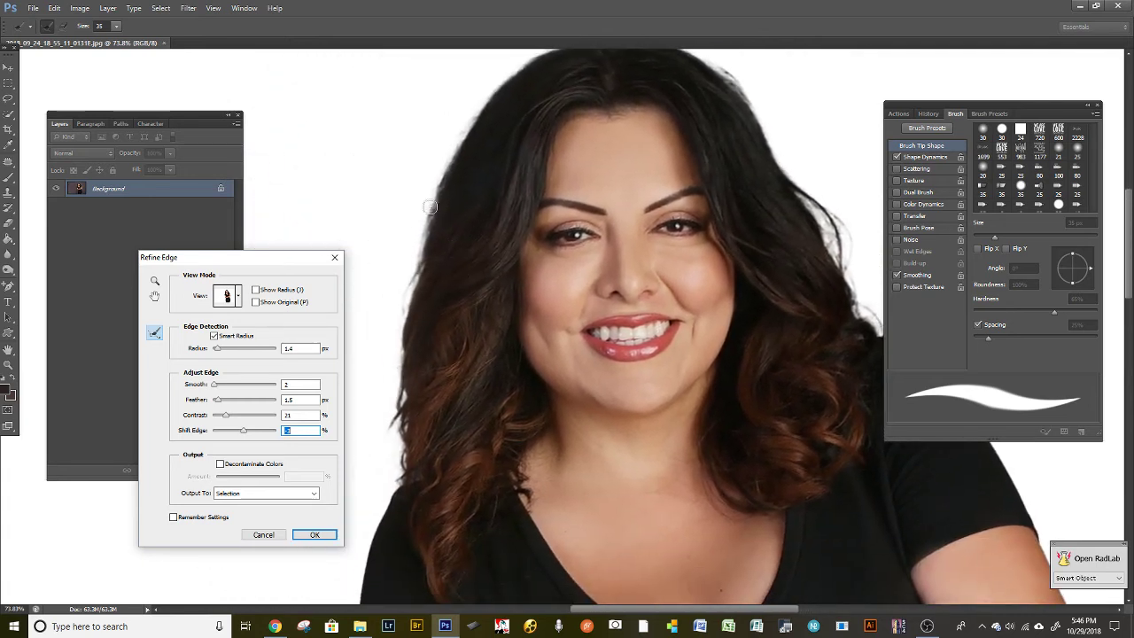
mouse_move(422, 204)
left_mouse_down()
mouse_move(444, 195)
mouse_move(414, 270)
mouse_move(413, 322)
left_mouse_up()
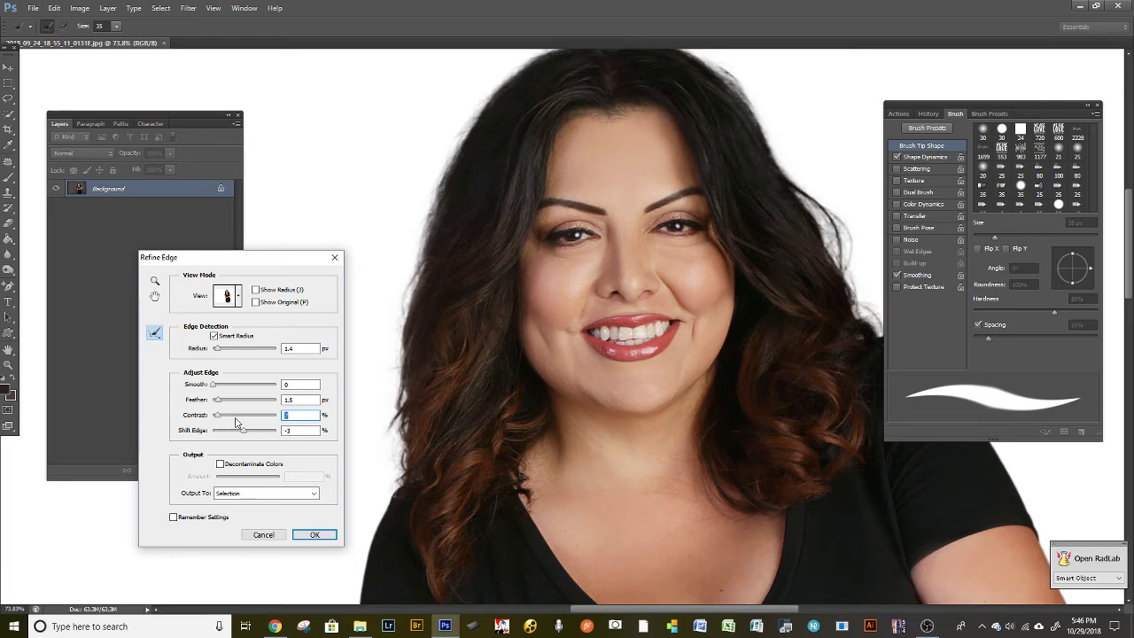
left_click_drag(585, 362, 506, 348)
key("ctrl+minus")
key("ctrl+minus")
key("ctrl+minus")
key("ctrl+minus")
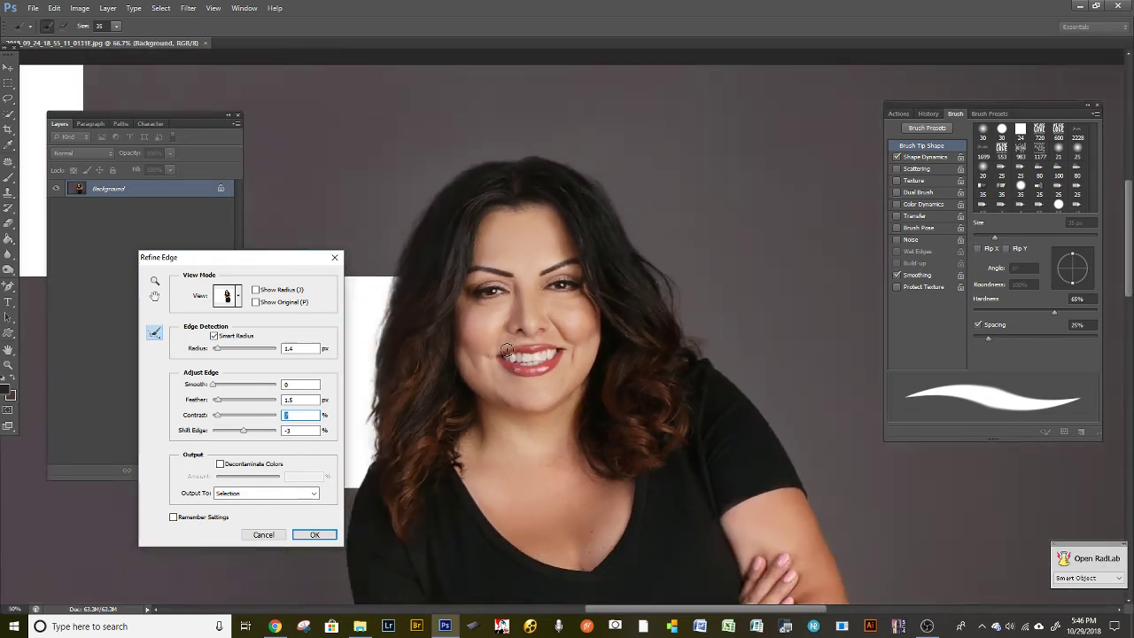
key("ctrl+minus")
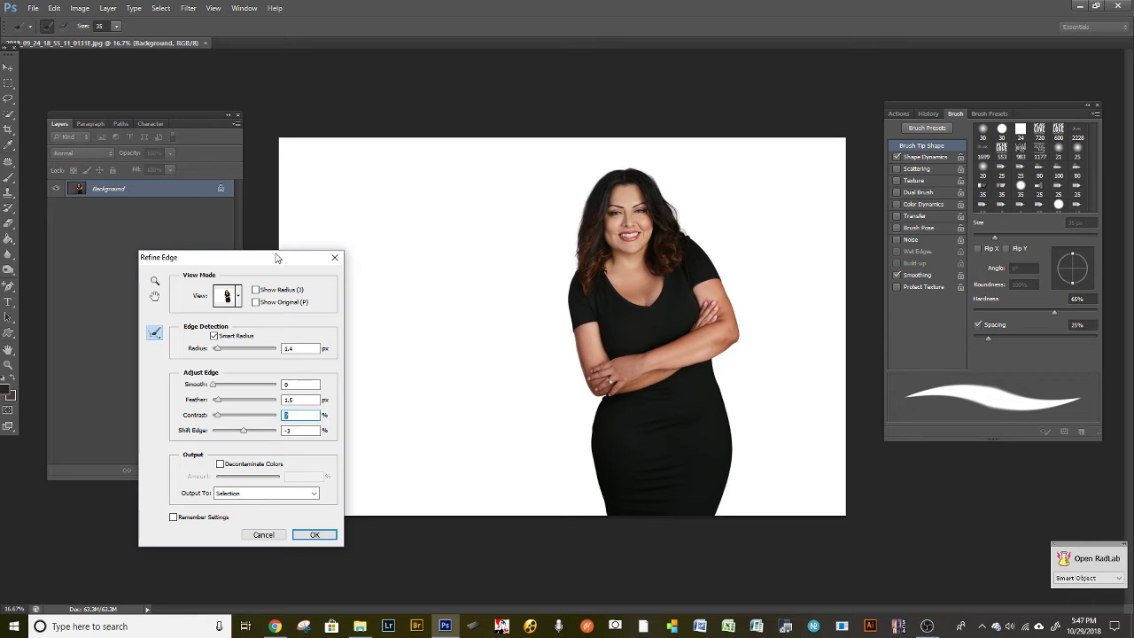
Step: Output the refined selection as a New Layer with Layer Mask and turn the Background layer's visibility back on
left_click(248, 495)
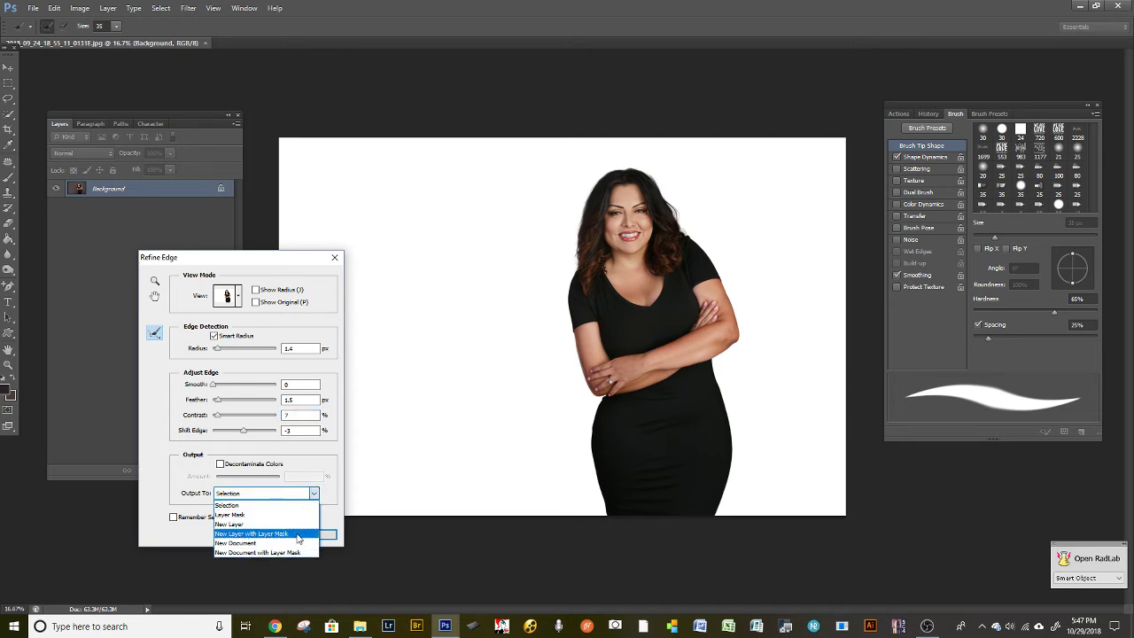
left_click(172, 532)
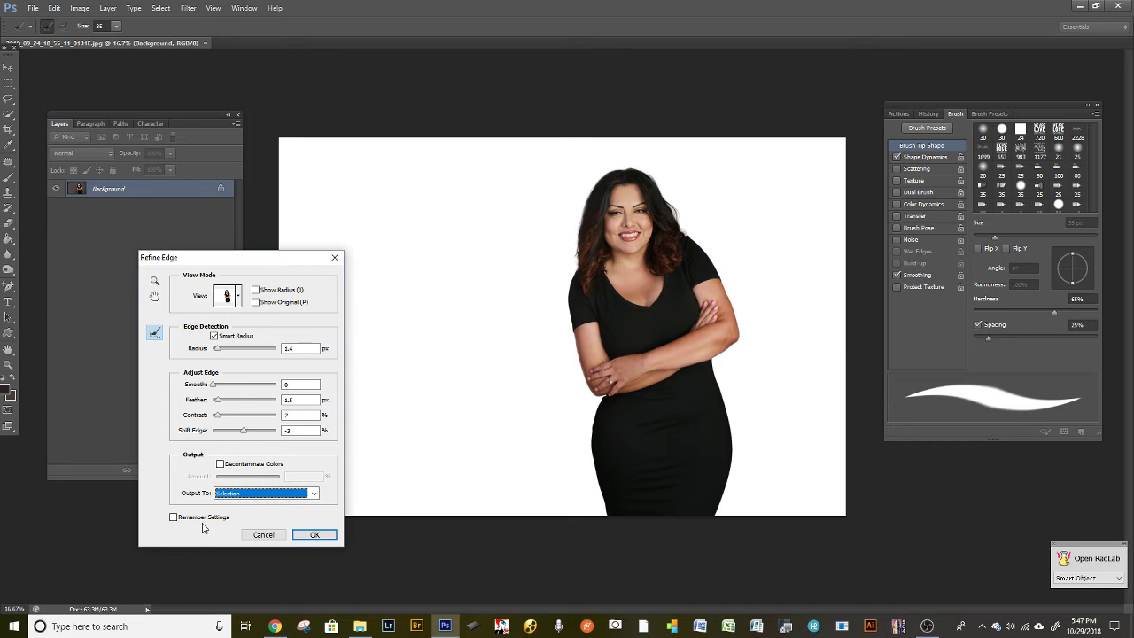
left_click(248, 501)
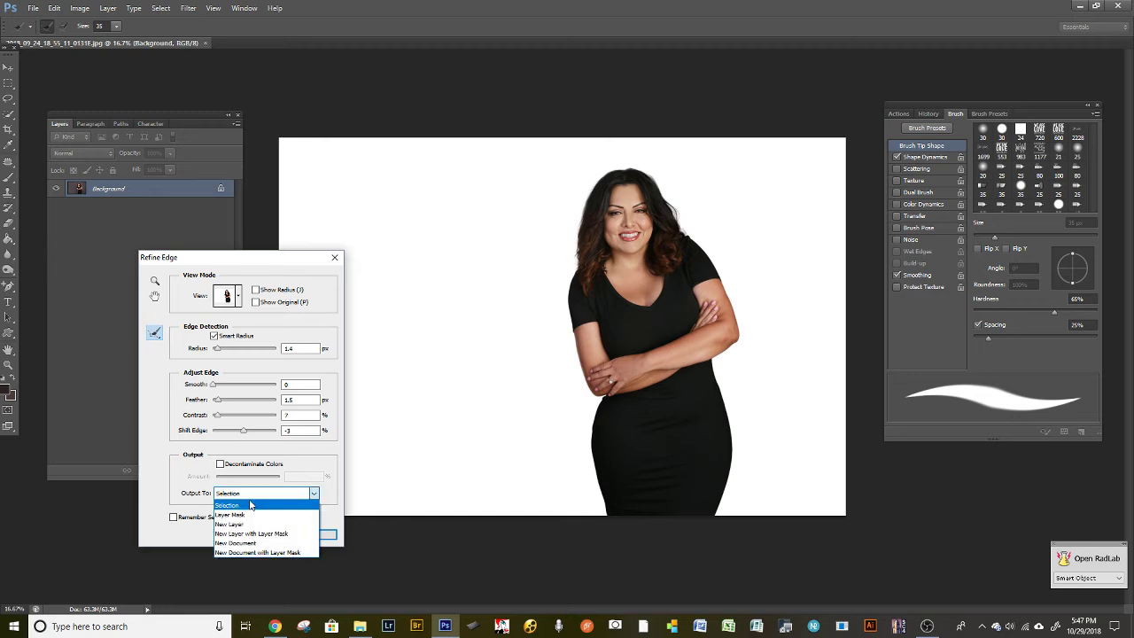
left_click(249, 534)
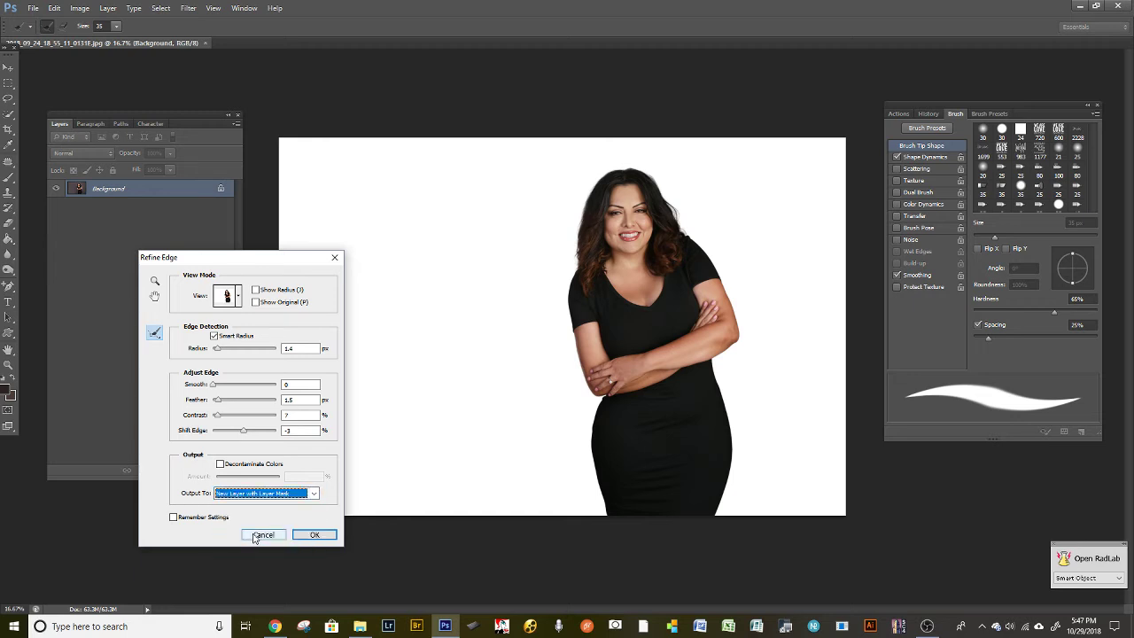
left_click(315, 535)
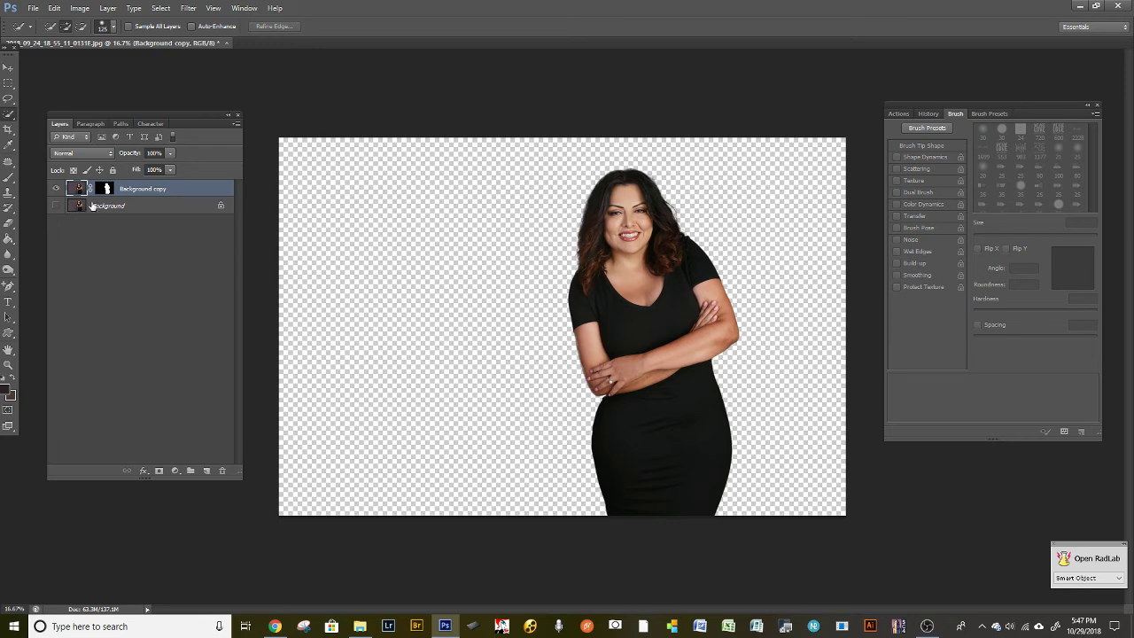
left_click(56, 207)
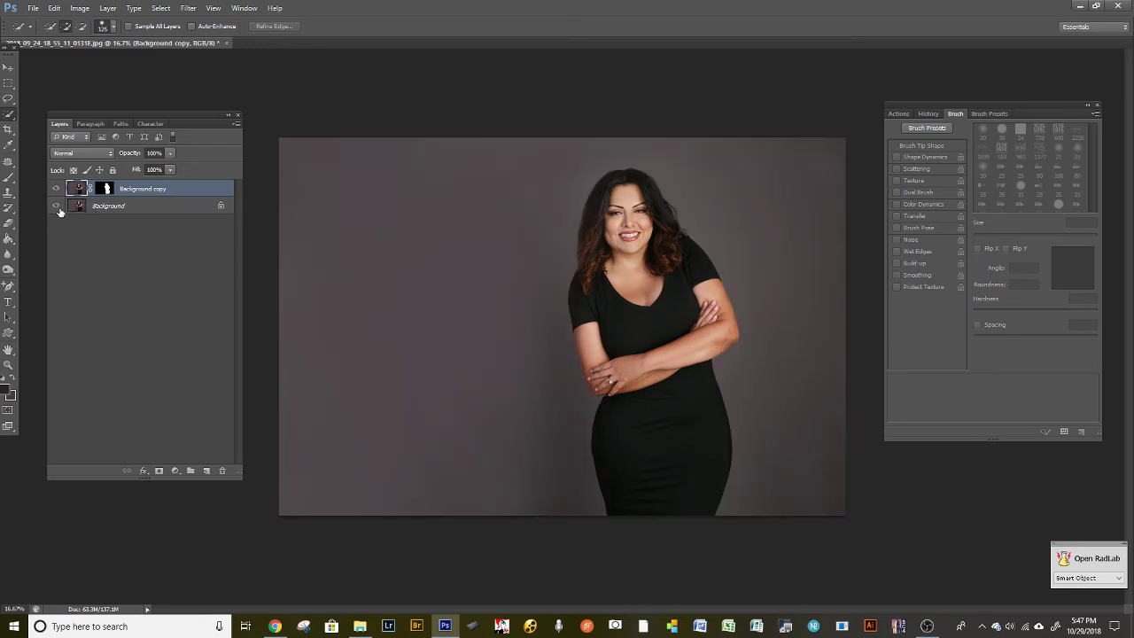
Step: Hide the Background layer and add a new blank layer between it and the cut-out layer
left_click(57, 206)
left_click(154, 209)
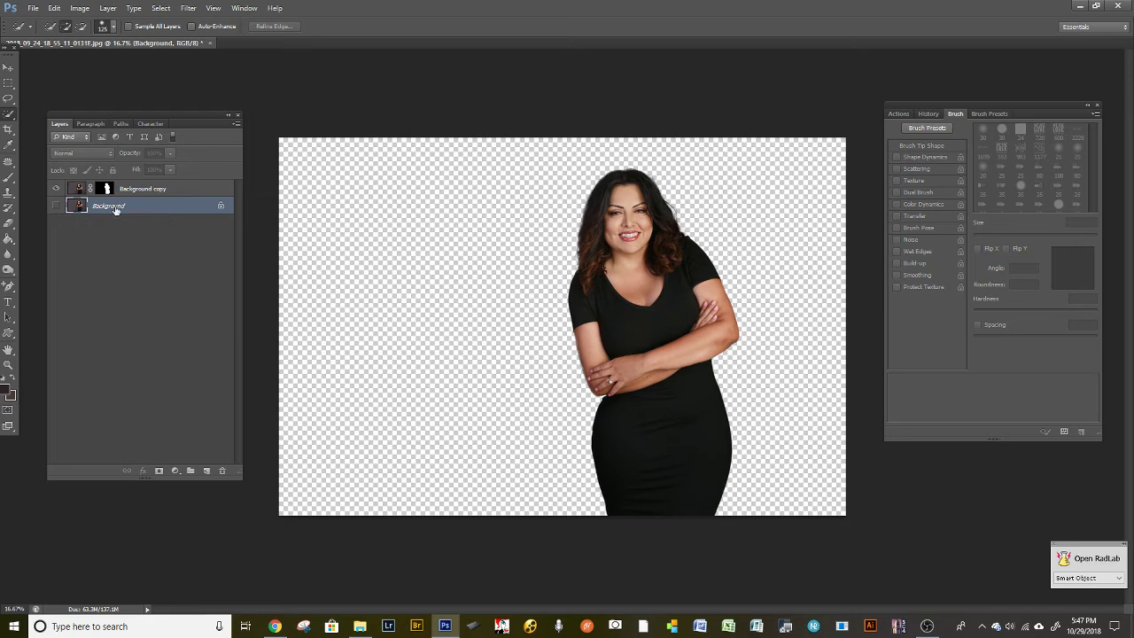
left_click(206, 470)
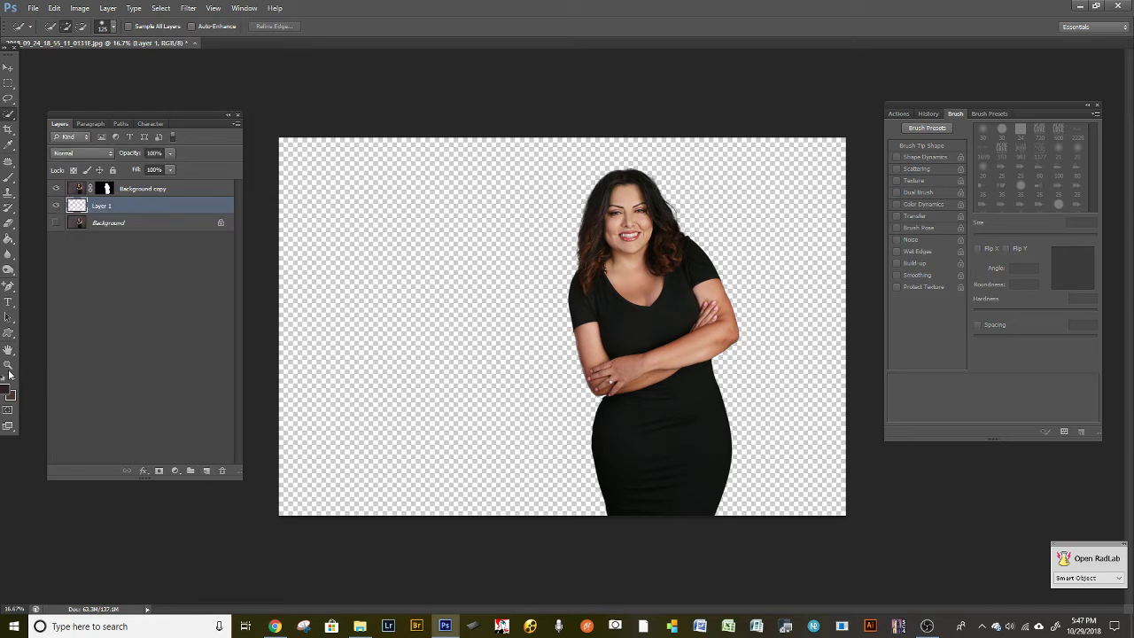
Step: Set the foreground color to blue #296ca5 and fill the new layer with it using the Paint Bucket Tool
left_click(9, 391)
left_click(280, 422)
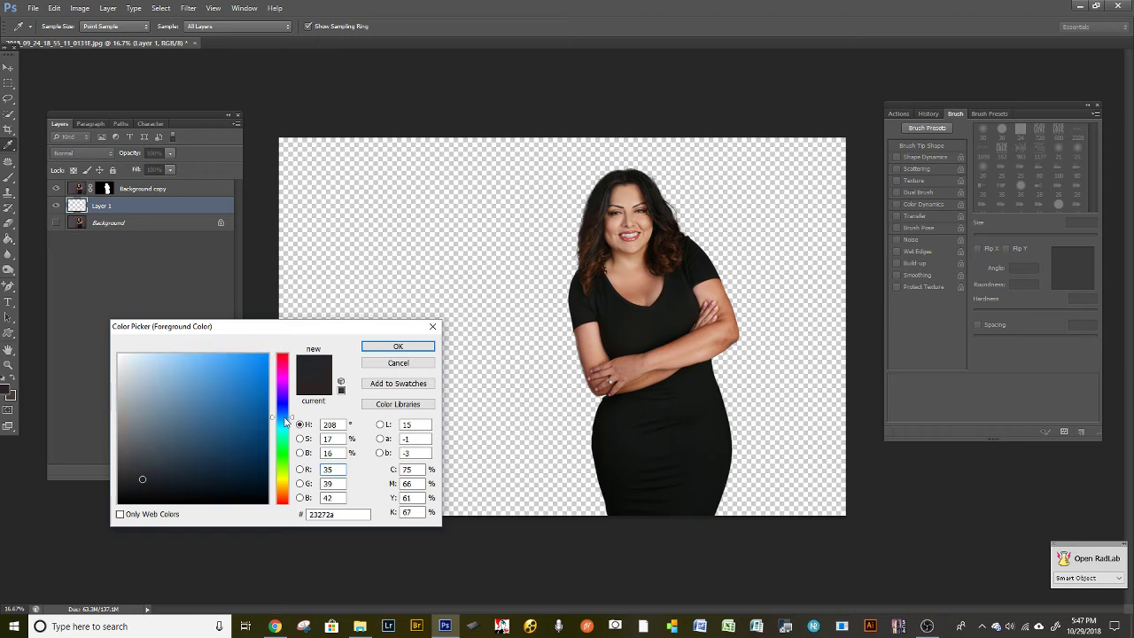
left_click(230, 406)
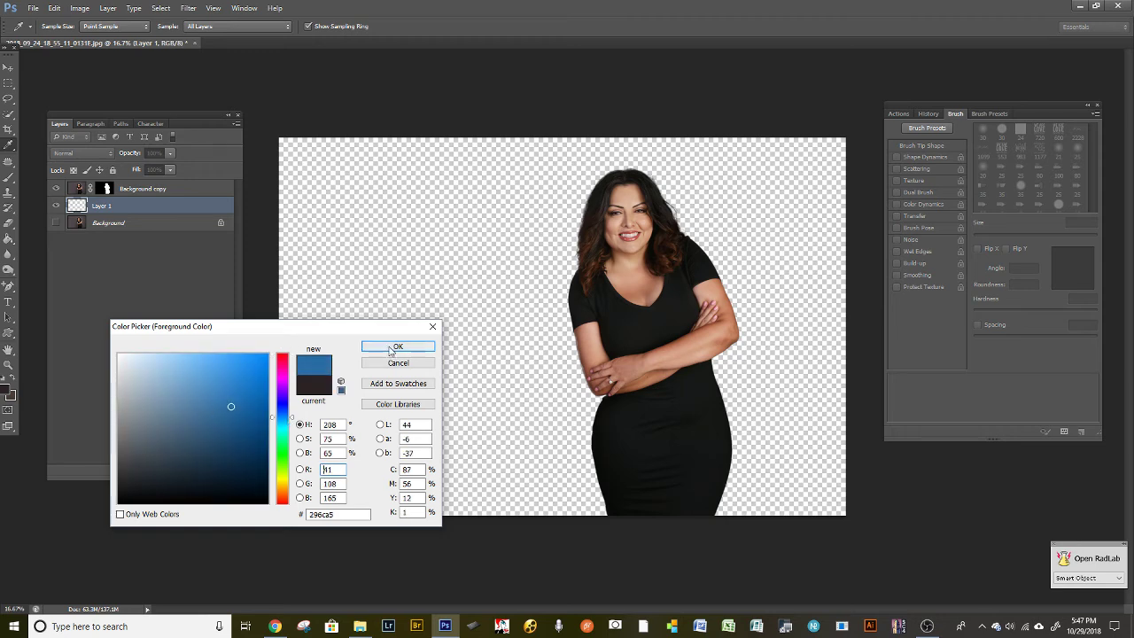
left_click(397, 348)
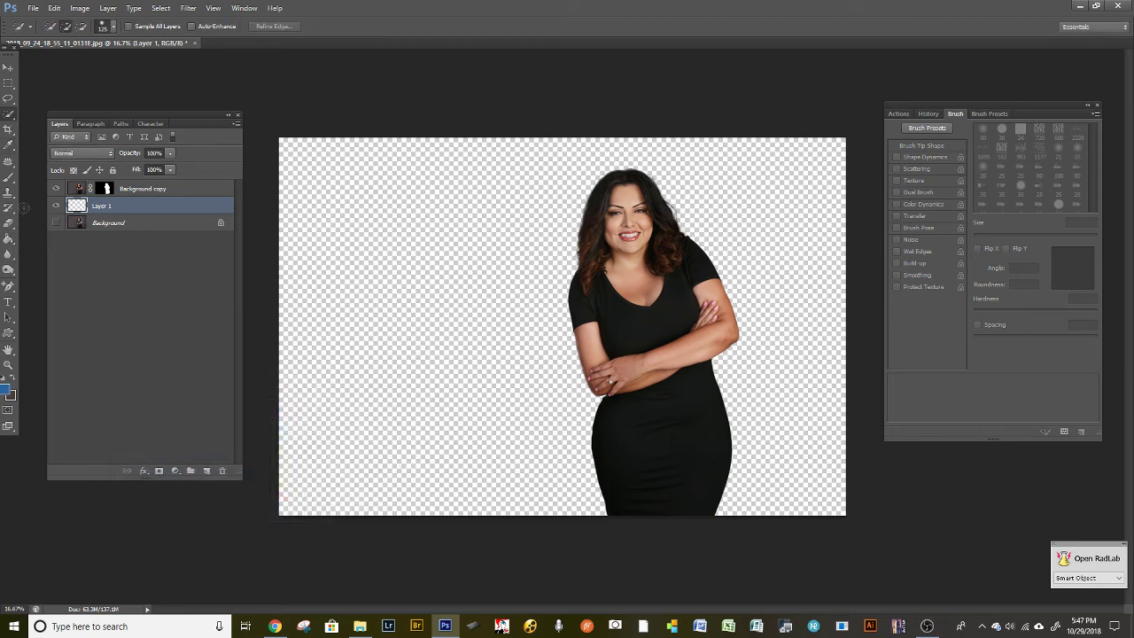
key("g")
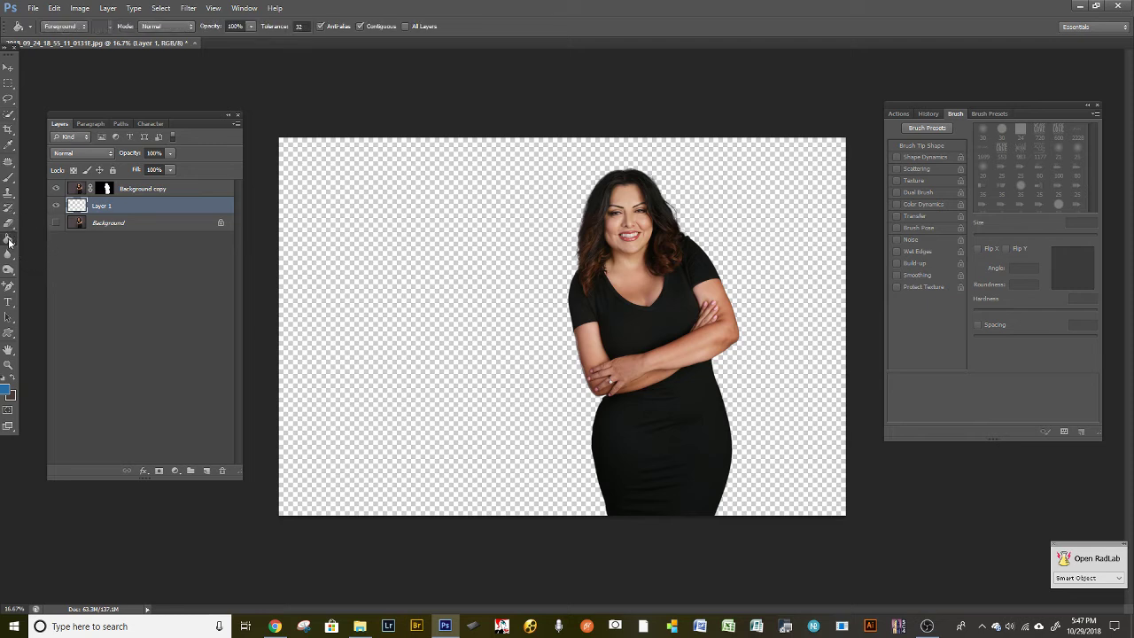
right_click(9, 241)
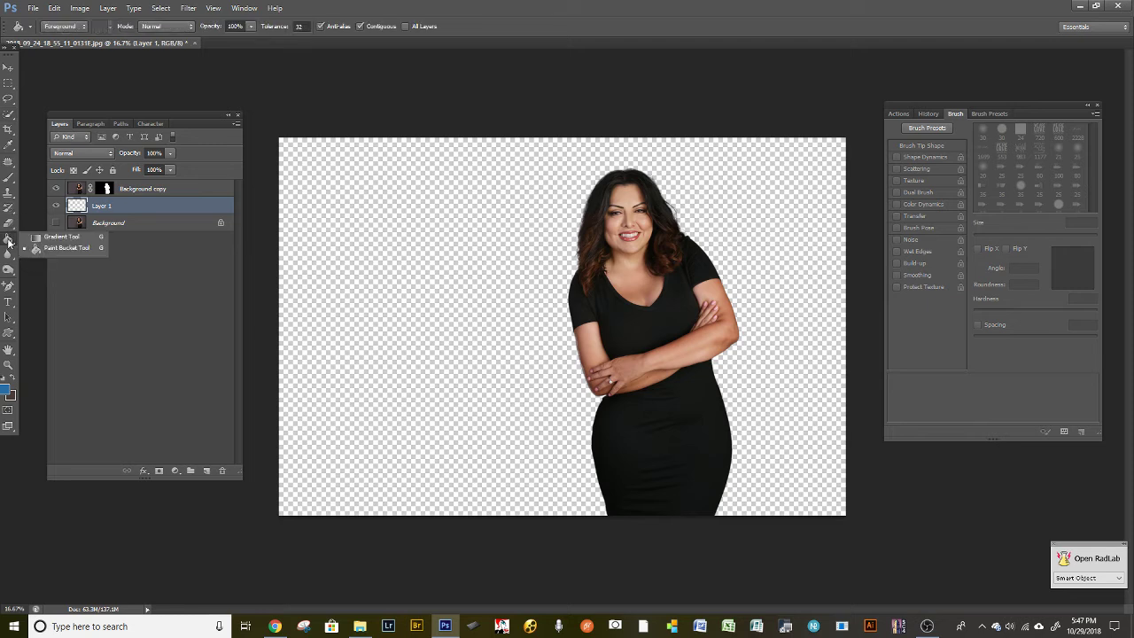
left_click(61, 251)
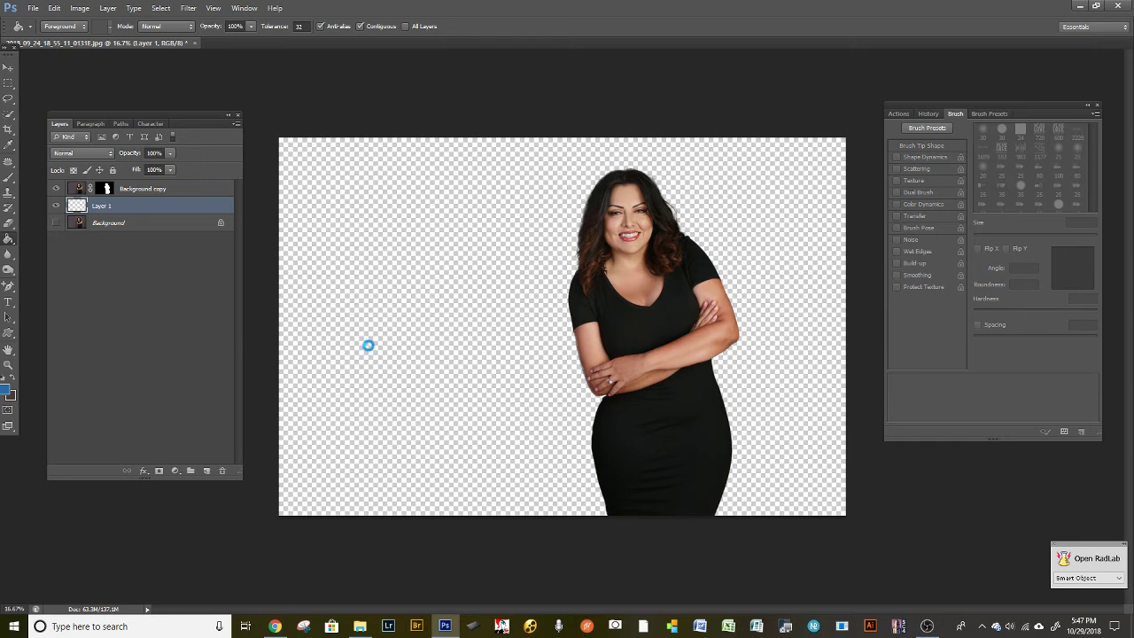
left_click(340, 389)
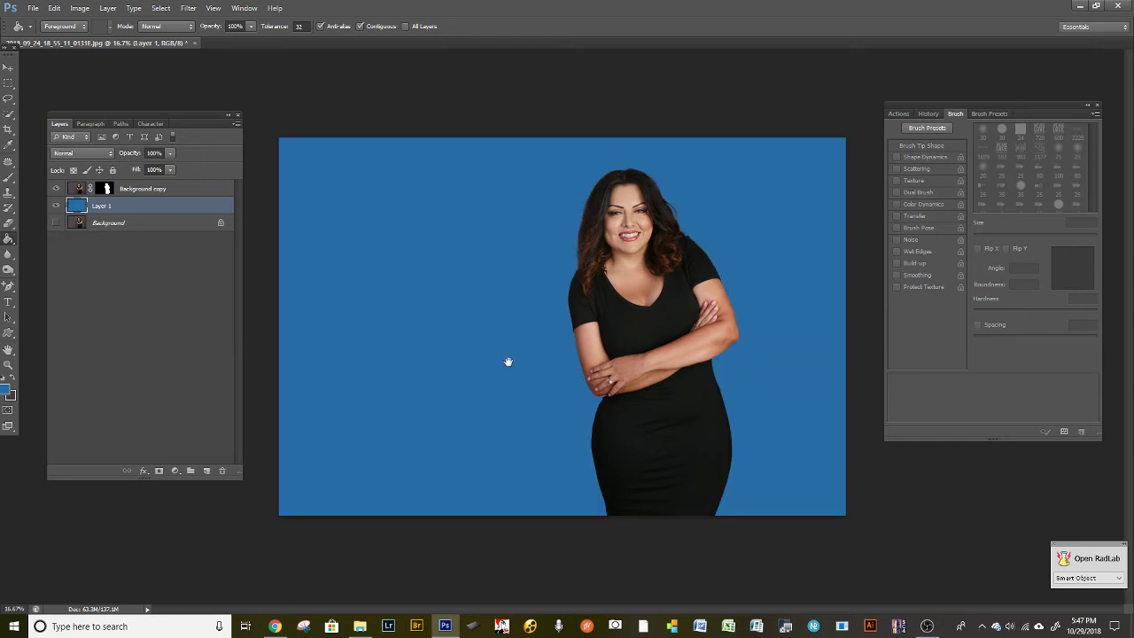
Step: Examine the cut-out's edges against the blue backdrop around the hair, shoulders, arms and hand
scroll(625, 356, "up", 5)
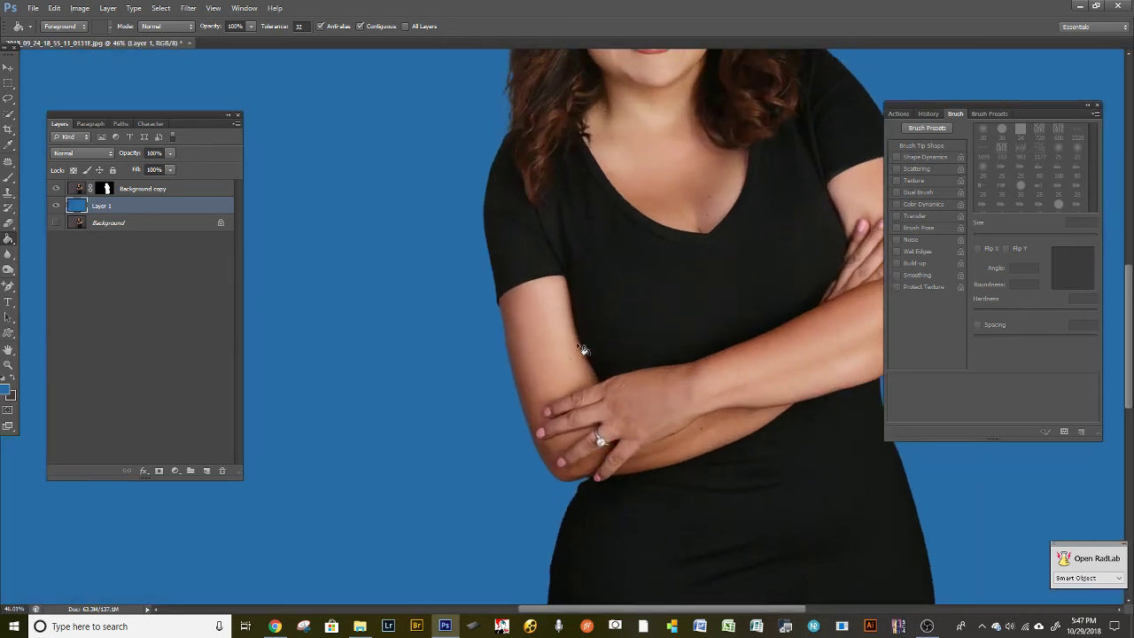
left_click_drag(523, 278, 375, 554)
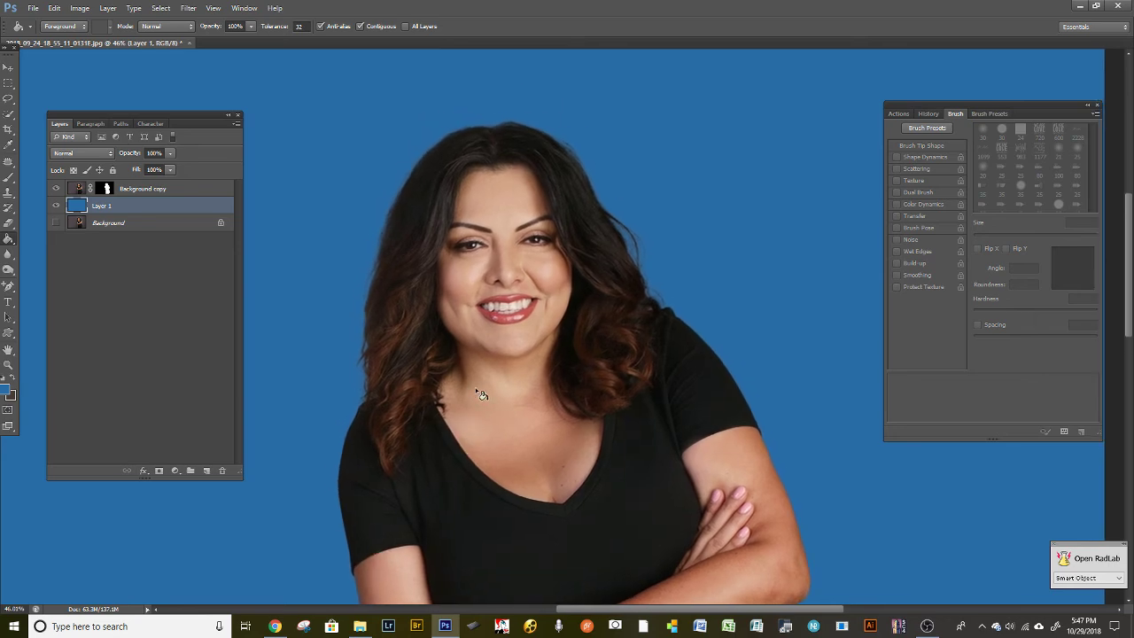
scroll(480, 394, "up", 4)
scroll(392, 304, "down", 1)
left_click_drag(417, 304, 615, 346)
left_click_drag(599, 210, 412, 631)
left_click_drag(569, 346, 217, 297)
left_click_drag(616, 403, 622, 146)
left_click_drag(642, 447, 653, 154)
left_click_drag(461, 527, 674, 97)
left_click_drag(257, 576, 435, 363)
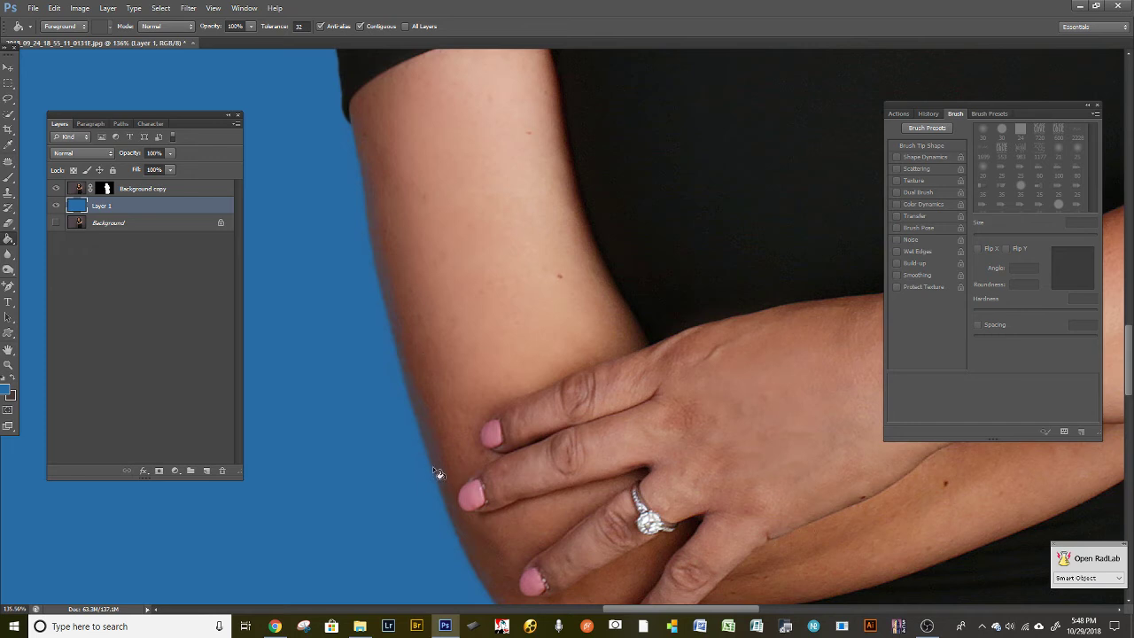
Step: Target the cut-out layer's mask and ready the Brush Tool with a size of 35 px
left_click(106, 191)
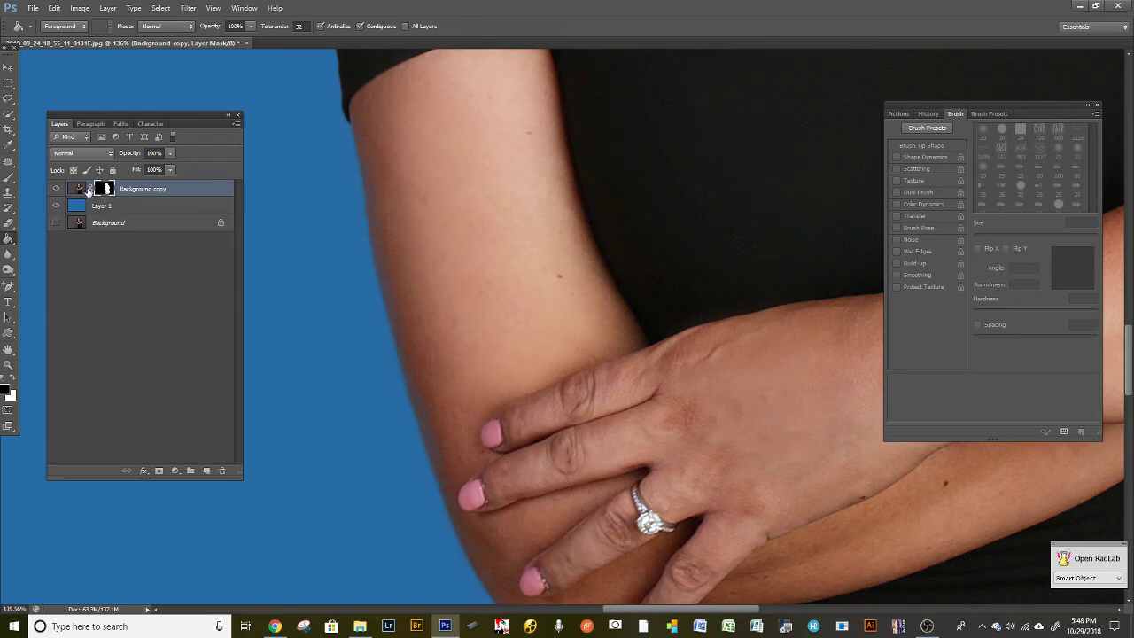
left_click(8, 177)
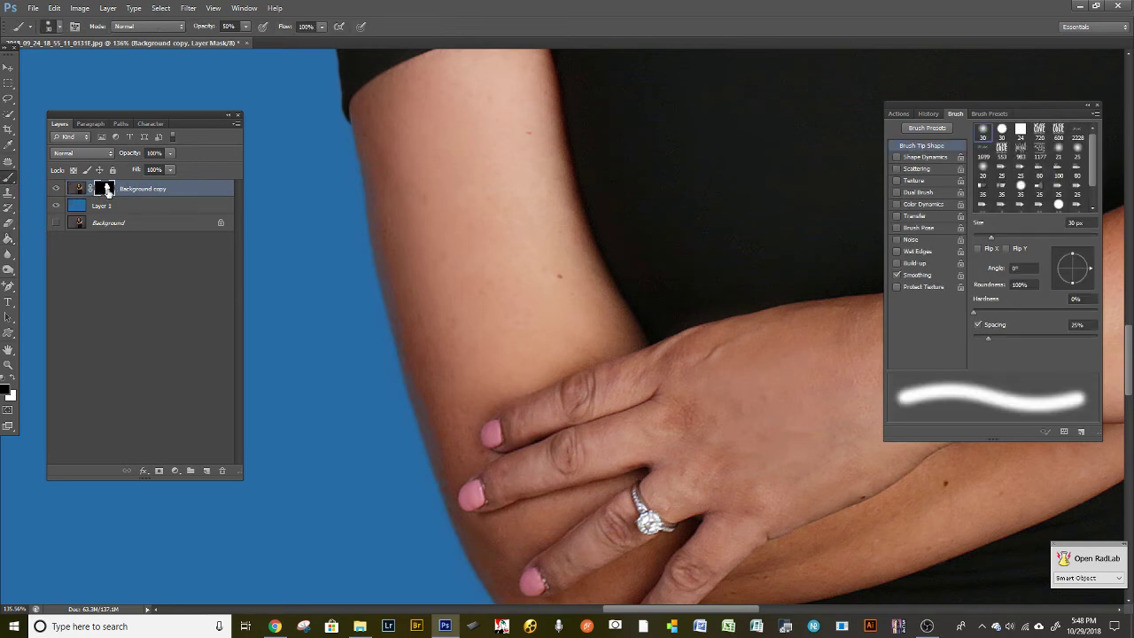
key("bracketright")
key("bracketright")
key("bracketright")
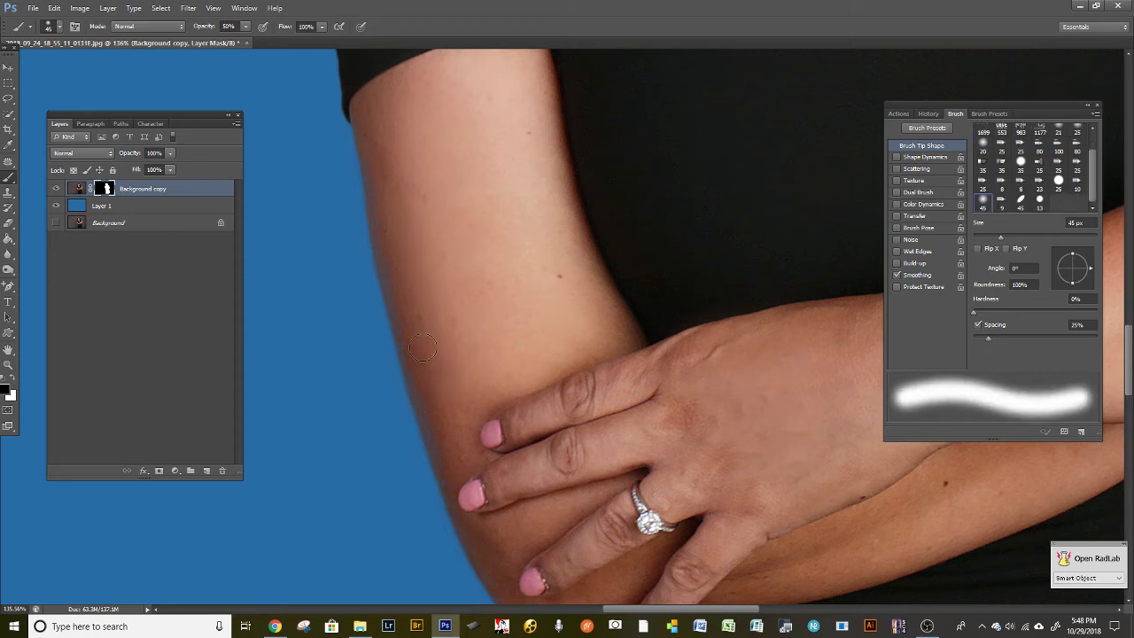
key("bracketleft")
key("bracketleft")
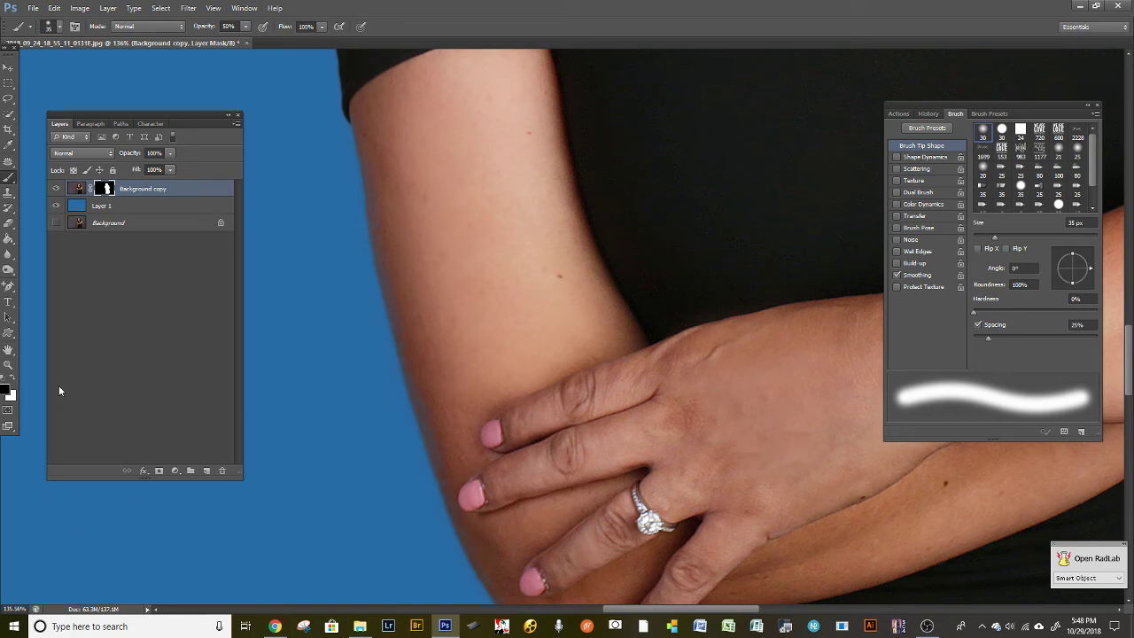
Step: Make white the painting color and set the brush hardness to 50%
left_click(12, 379)
key("x")
key("x")
left_click(59, 30)
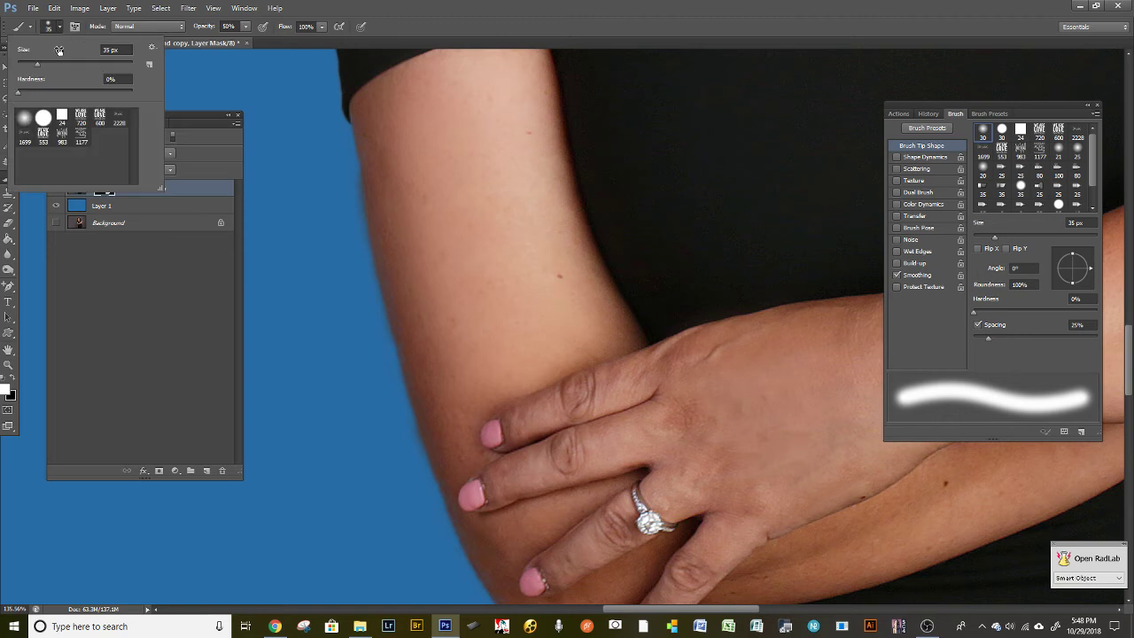
left_click(74, 91)
left_click(388, 136)
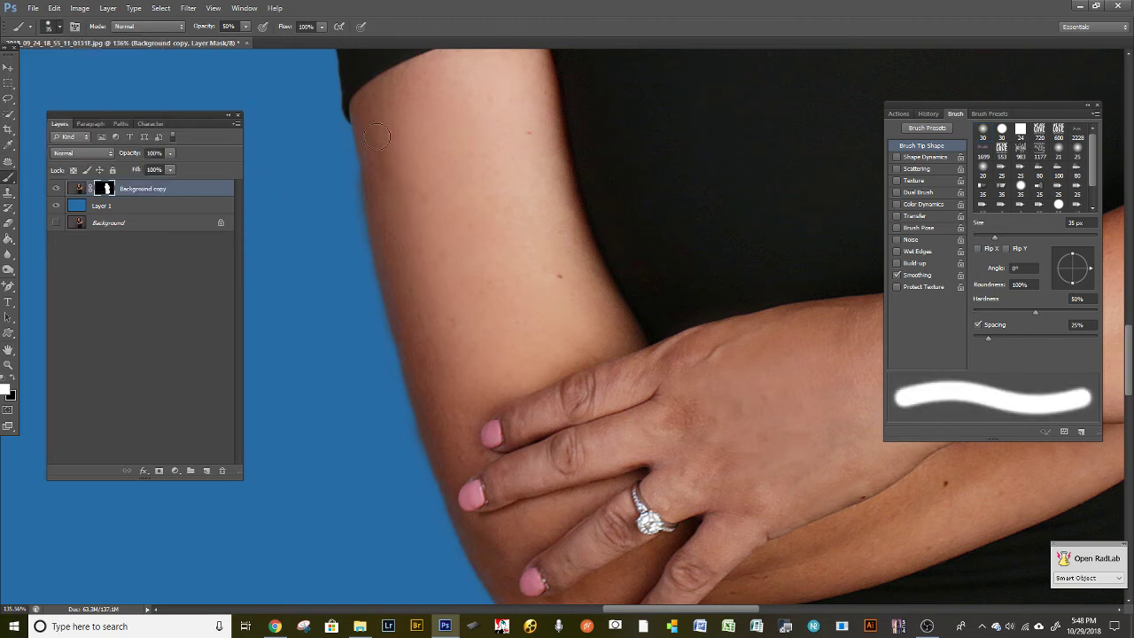
Step: Raise the brush opacity to 100% and paint white on the mask down the outer edge of the image-left arm
left_click_drag(382, 283, 378, 248)
key("ctrl+z")
key("0")
mouse_move(377, 136)
left_mouse_down()
mouse_move(363, 191)
mouse_move(387, 323)
mouse_move(435, 451)
left_mouse_up()
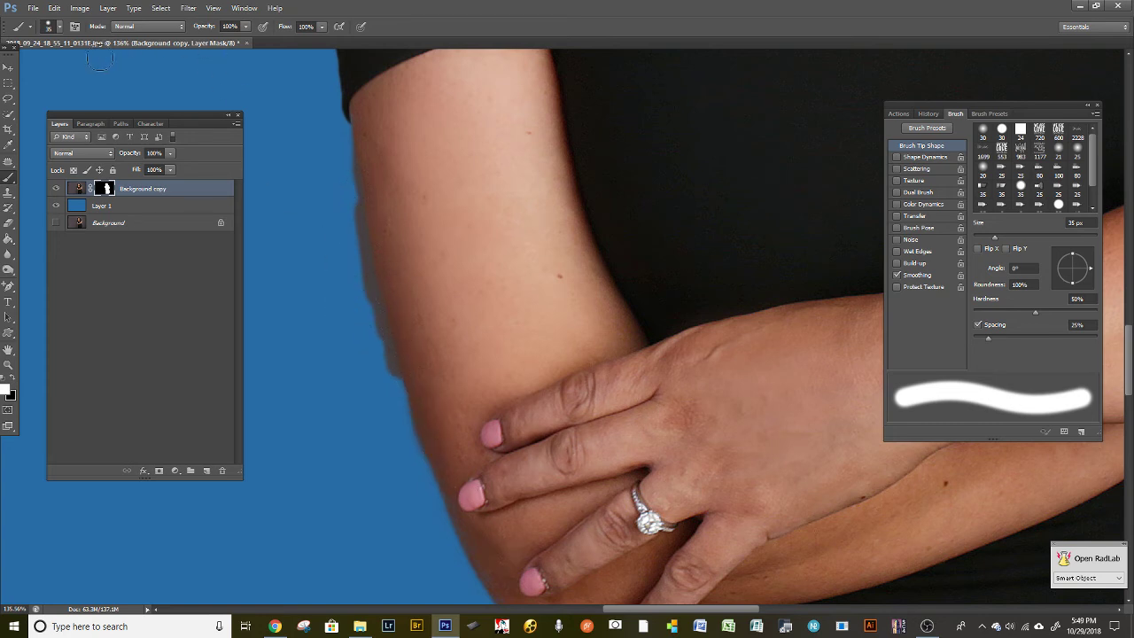
Step: Paint black on the mask to remove the fringe along the arm's outer edge, using 35 px and 10 px brushes
key("x")
left_click_drag(344, 188, 380, 345)
key("bracketleft")
key("bracketleft")
key("bracketleft")
key("bracketleft")
key("bracketleft")
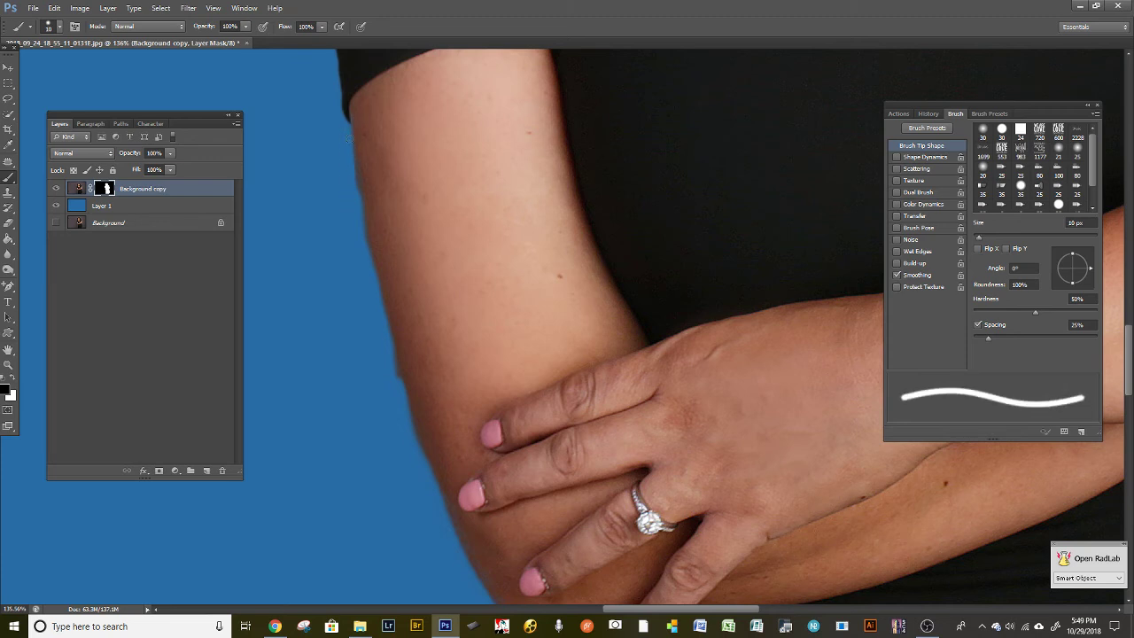
left_click_drag(351, 145, 357, 211)
mouse_move(373, 288)
left_mouse_down()
mouse_move(407, 366)
mouse_move(379, 310)
mouse_move(396, 382)
mouse_move(381, 316)
mouse_move(388, 342)
left_mouse_up()
left_click(49, 28)
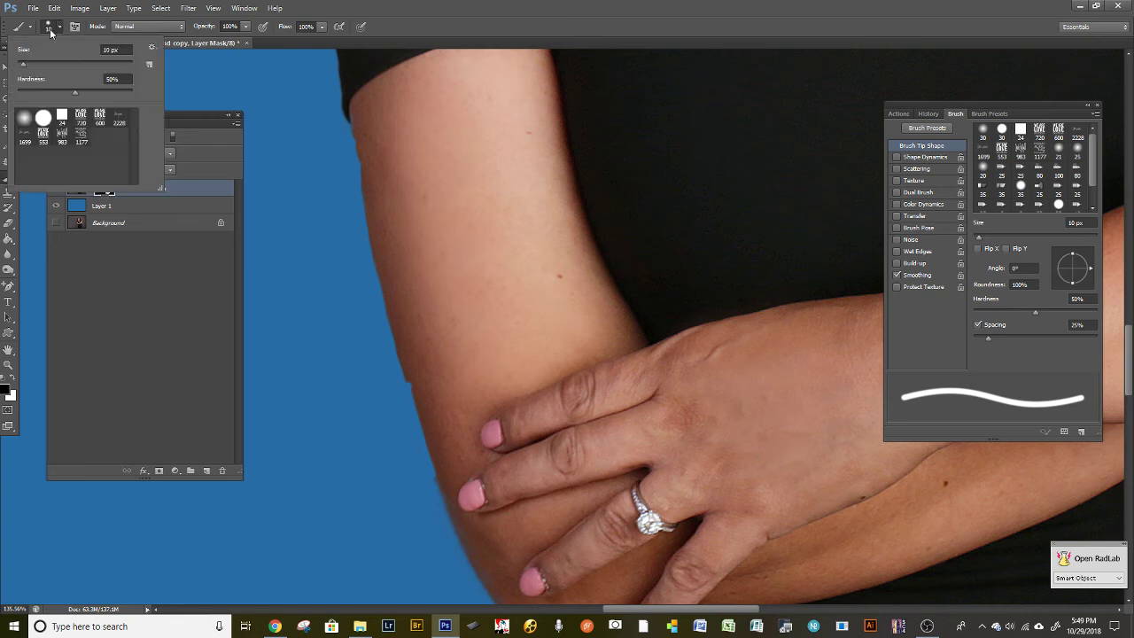
left_click(305, 5)
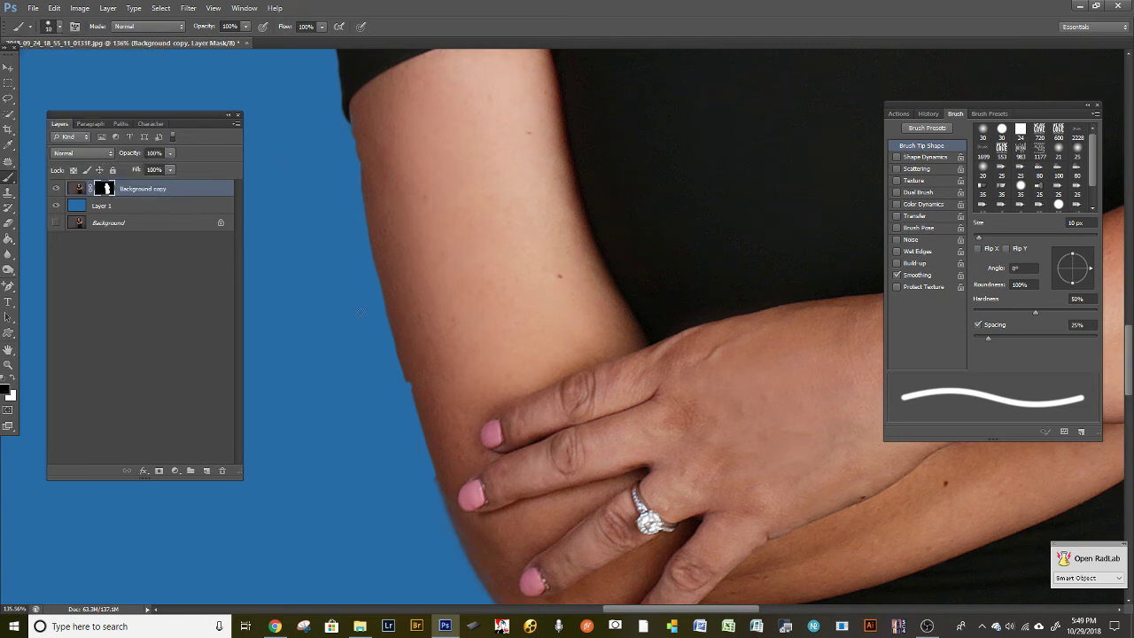
Step: Try a white mask stroke along the arm's lower outer edge, and undo the most recent mask strokes
key("x")
left_click_drag(434, 440, 455, 515)
key("ctrl+alt+z")
key("ctrl+alt+z")
key("ctrl+alt+z")
key("ctrl+alt+z")
key("ctrl+alt+z")
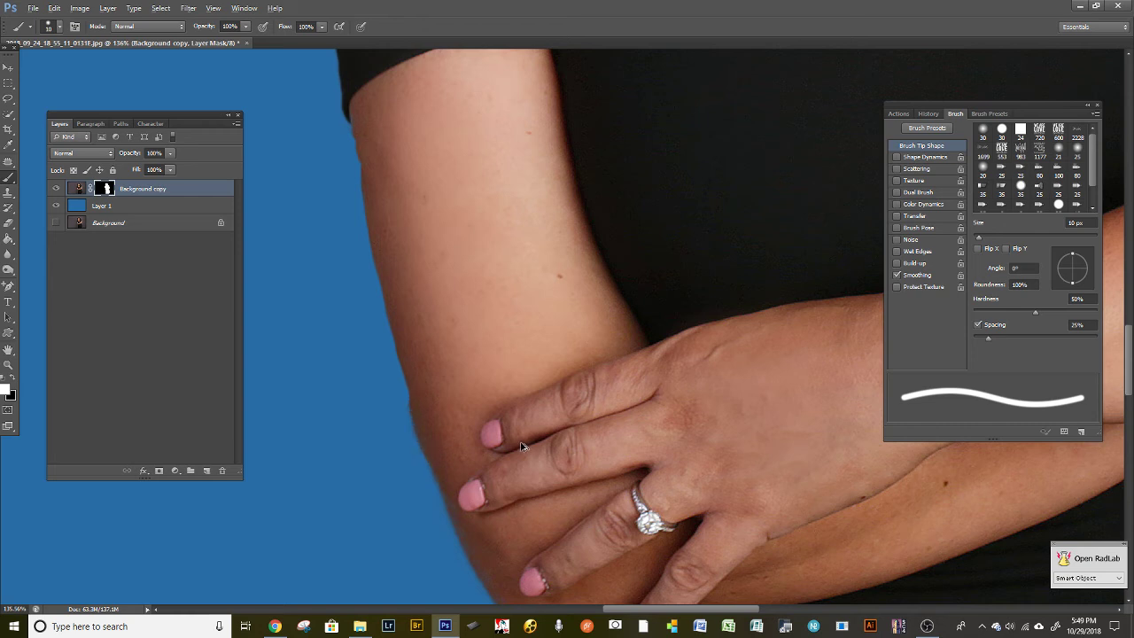
Step: Smooth the arm's outer edge on the mask with a 25 px brush, switching between white and black
key("bracketright")
key("bracketright")
key("bracketright")
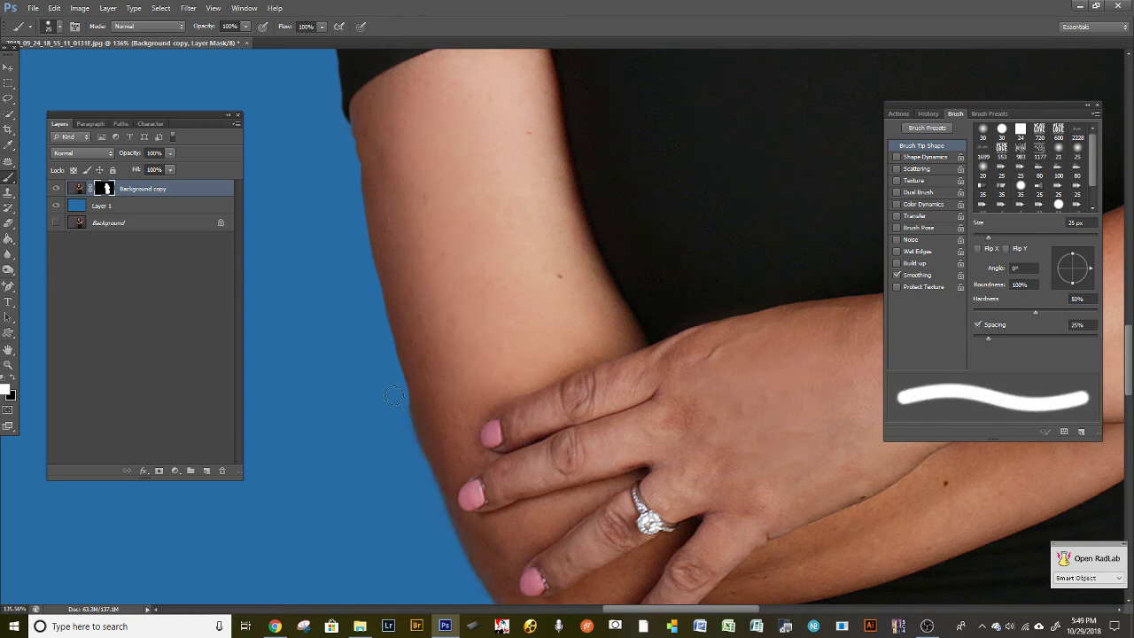
left_click_drag(391, 384, 399, 439)
key("ctrl+z")
mouse_move(389, 381)
left_mouse_down()
mouse_move(391, 413)
mouse_move(376, 354)
mouse_move(422, 479)
left_mouse_up()
key("x")
key("x")
mouse_move(366, 150)
left_mouse_down()
mouse_move(372, 201)
mouse_move(373, 157)
left_mouse_up()
key("x")
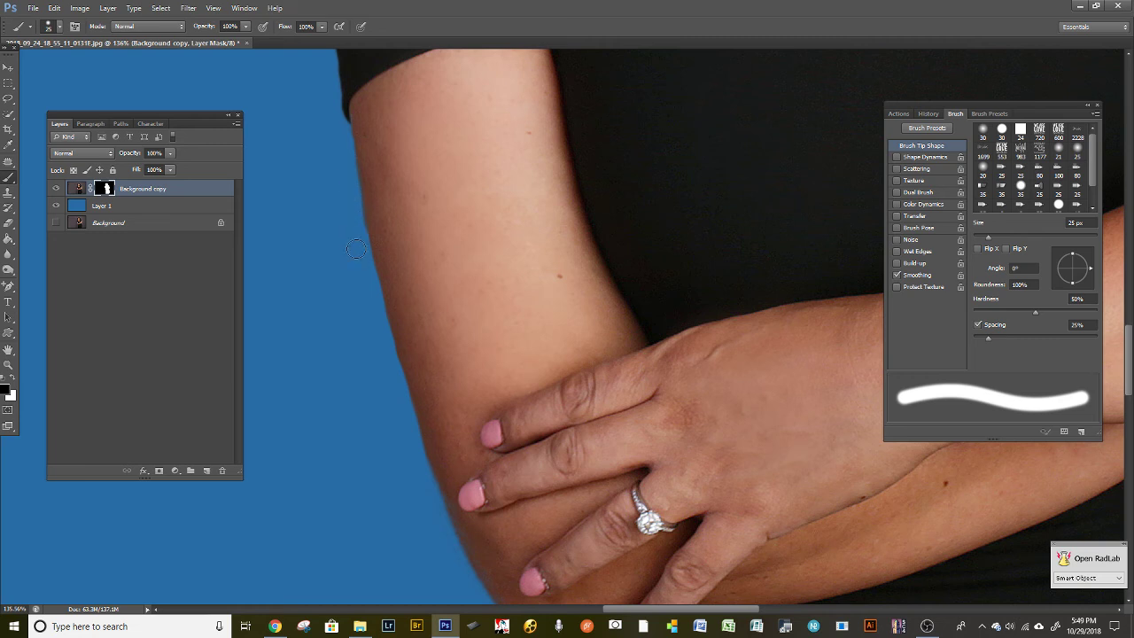
Step: Try black mask strokes along the upper arm's outer edge and undo them
left_click_drag(354, 192, 359, 221)
left_click_drag(352, 141, 351, 201)
key("ctrl+alt+z")
key("ctrl+alt+z")
Step: Compare the whole cut-out with and without the blue backdrop, and leave both Layer 1 and Background hidden
key("ctrl+minus")
key("ctrl+minus")
key("ctrl+minus")
key("ctrl+minus")
key("ctrl+minus")
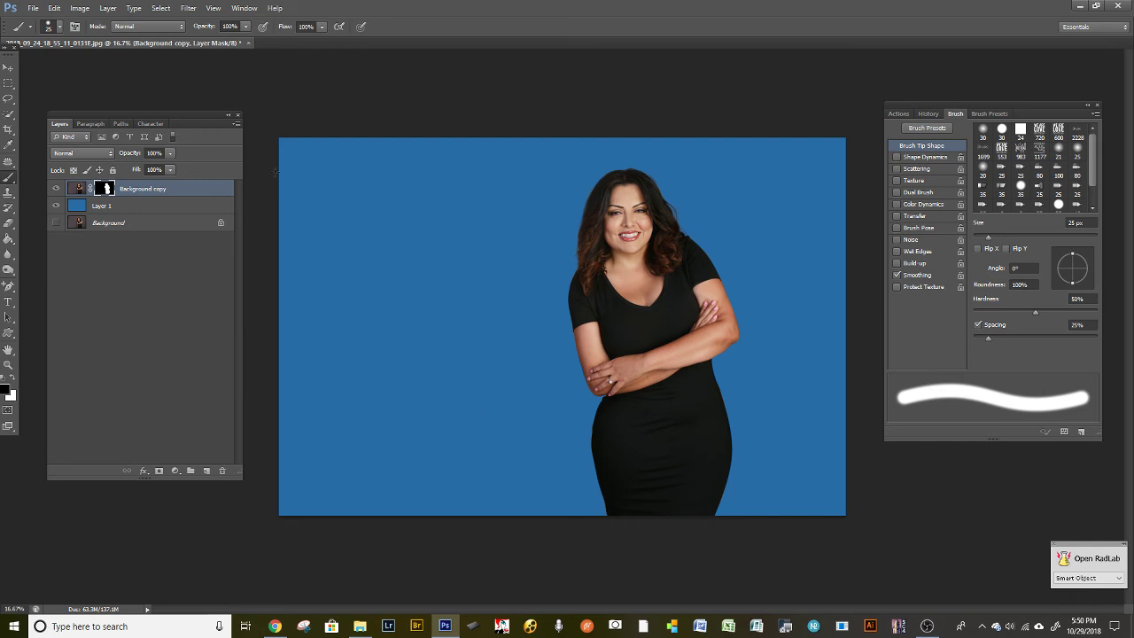
left_click(32, 7)
left_click(367, 6)
left_click(56, 206)
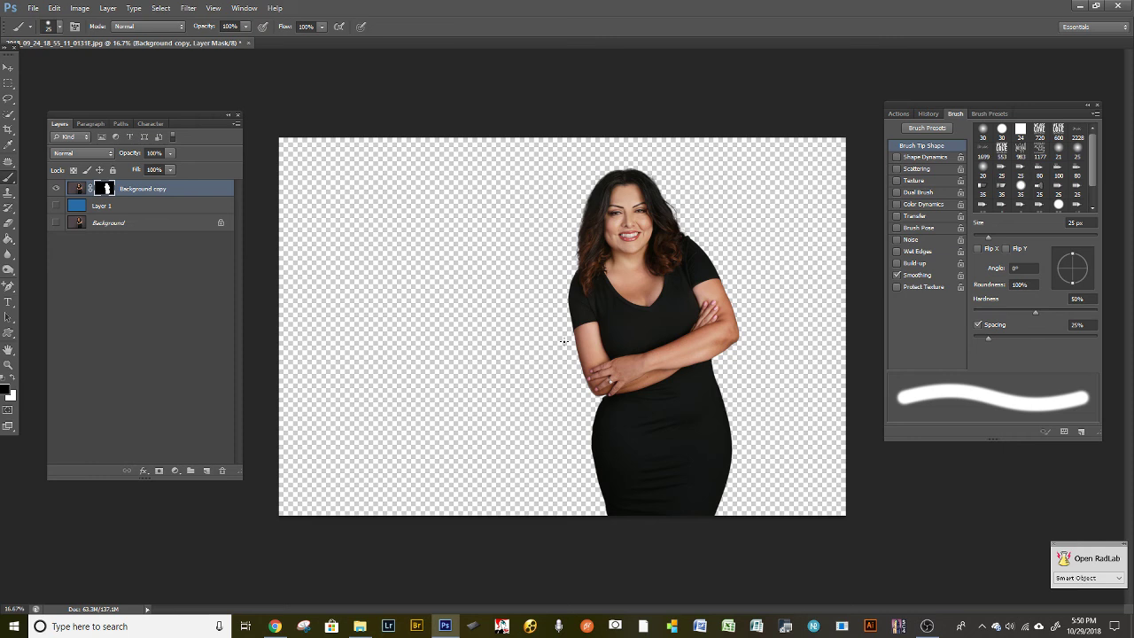
left_click(56, 207)
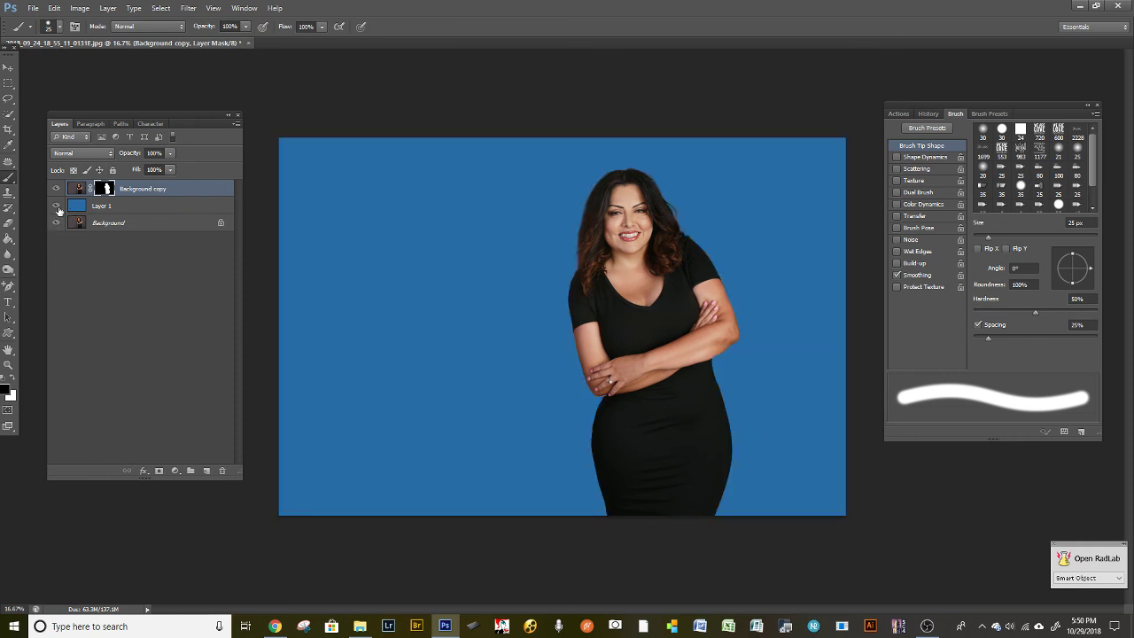
left_click(56, 207)
left_click(55, 224)
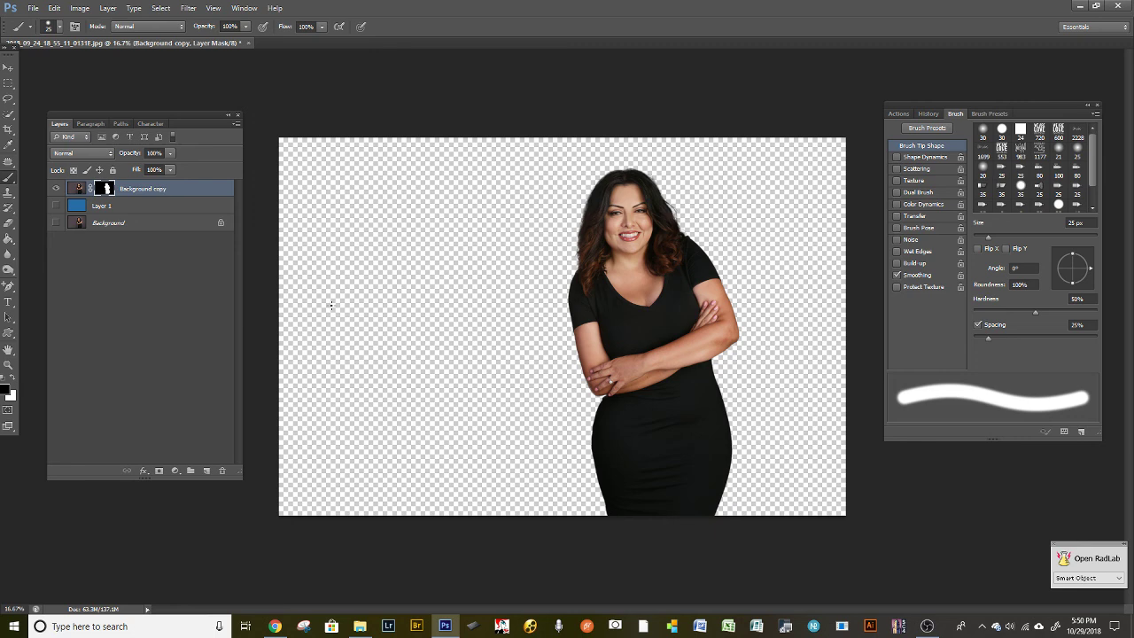
Step: Save a PNG copy as 2018_09_24_18_55_11_0131E.png with Smallest / Slow compression and Interlace set to None
left_click(33, 8)
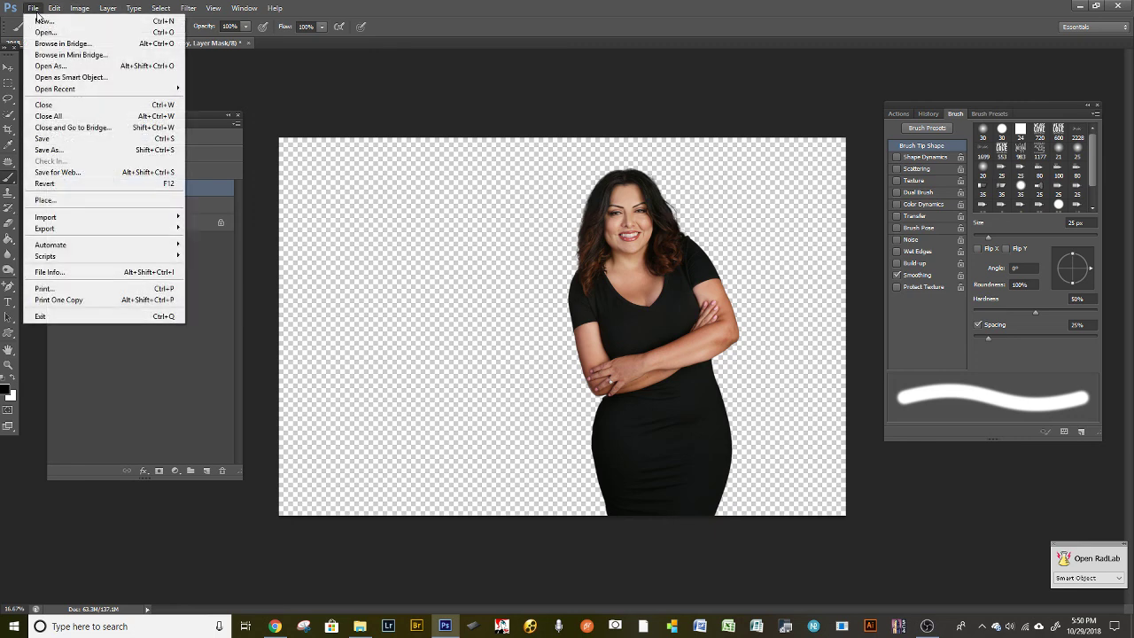
left_click(48, 150)
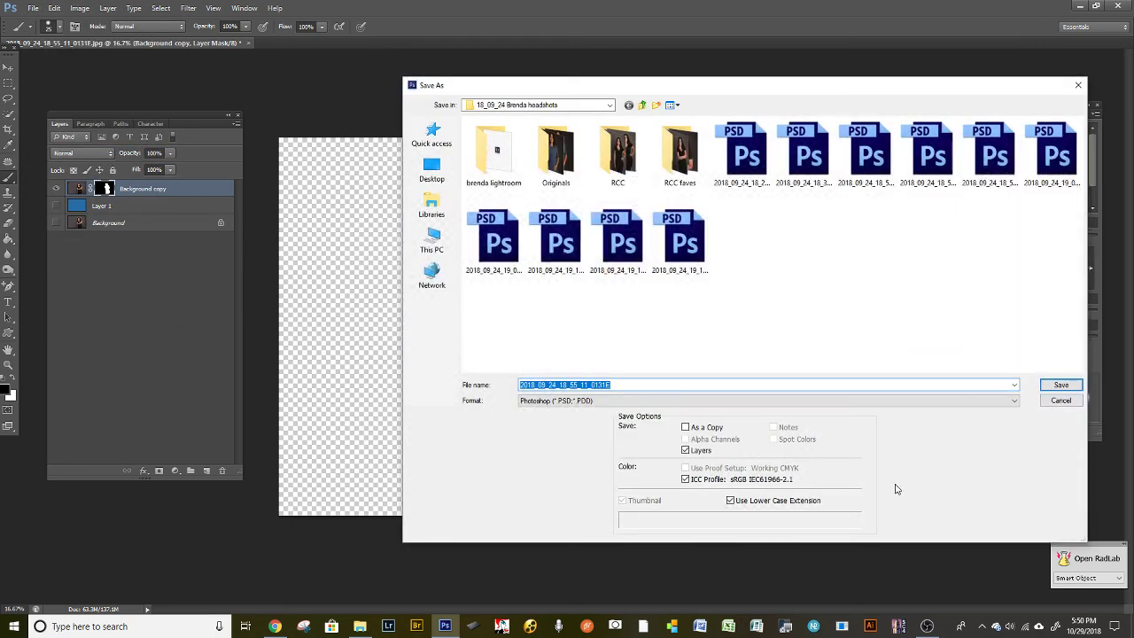
left_click(591, 403)
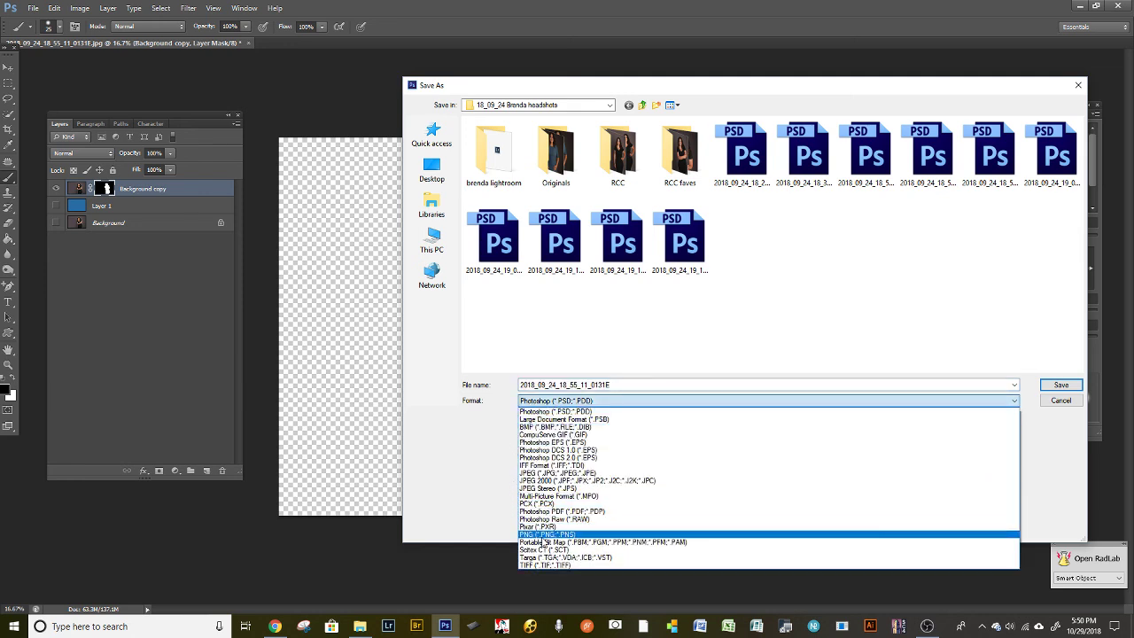
left_click(546, 535)
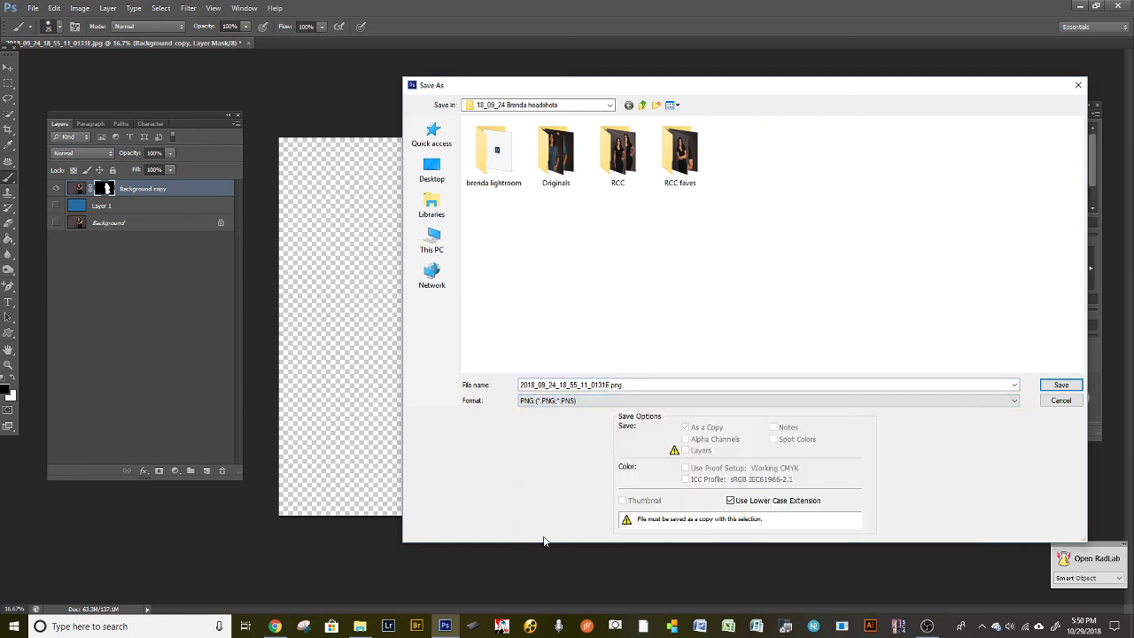
left_click(1059, 386)
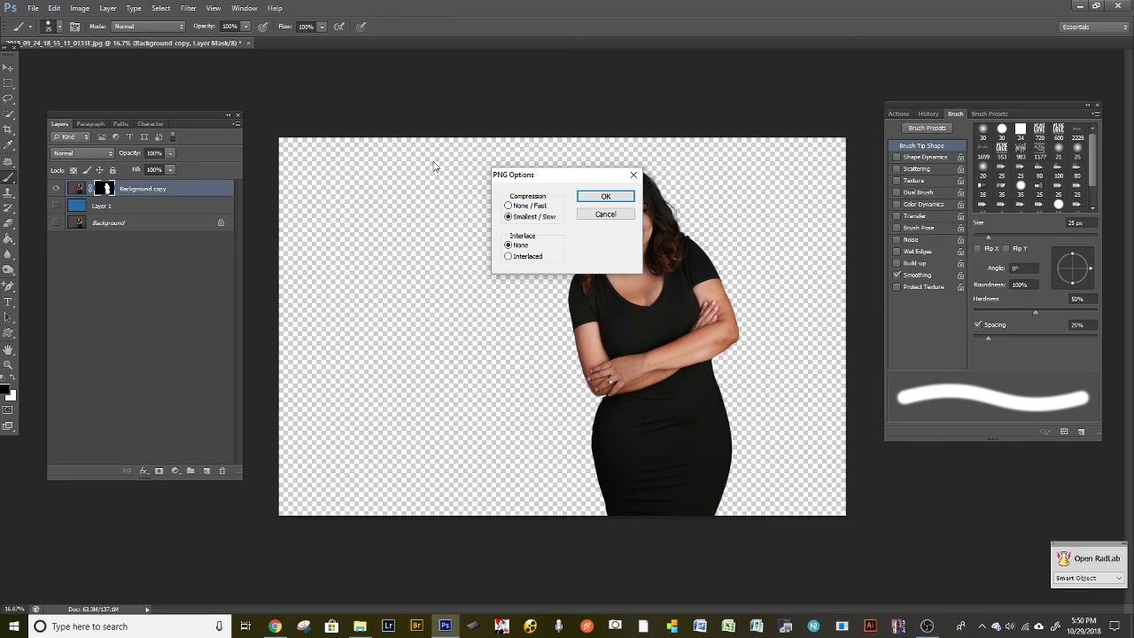
left_click(597, 197)
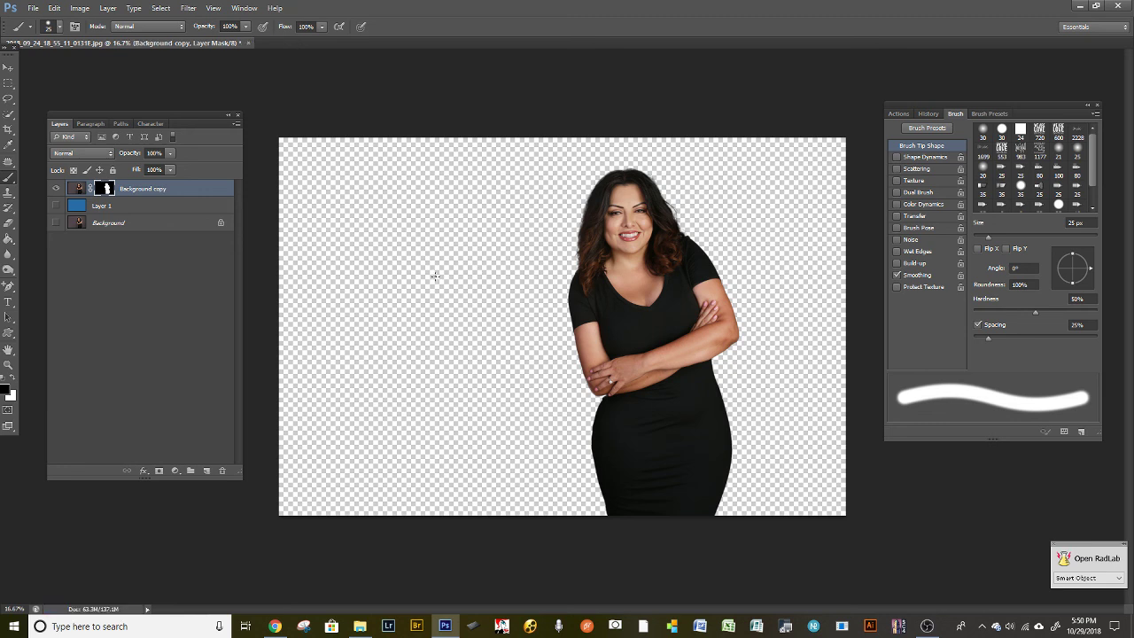
Step: Delete the hidden Layer 1 and Background layers, keeping only the masked Background copy
left_click(130, 209)
left_click(163, 225, "shift")
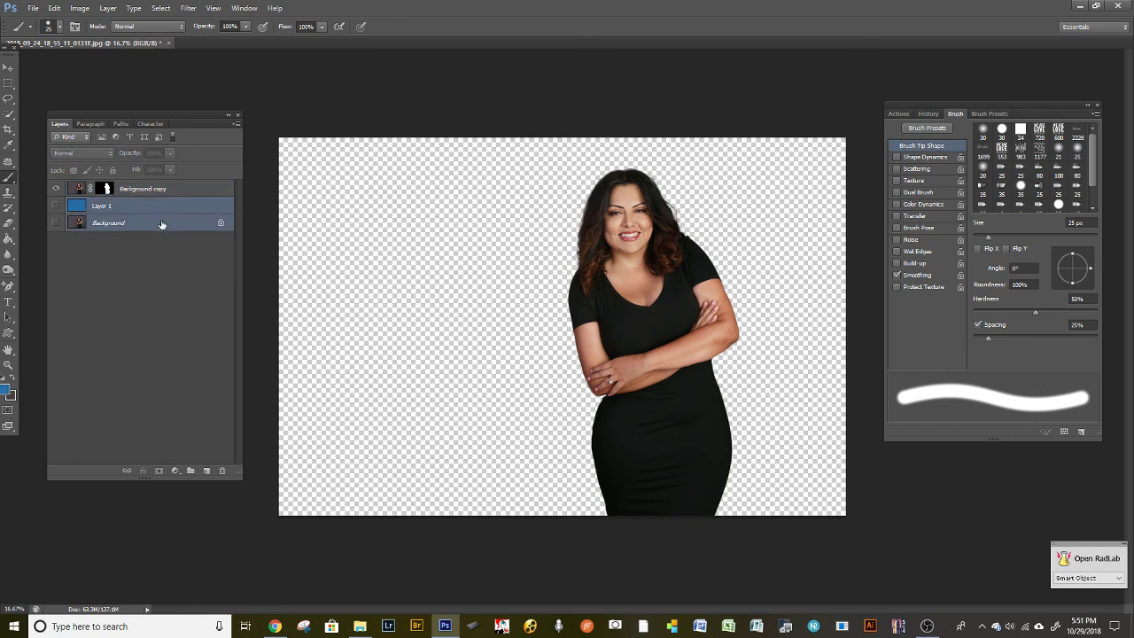
left_click_drag(99, 221, 222, 470)
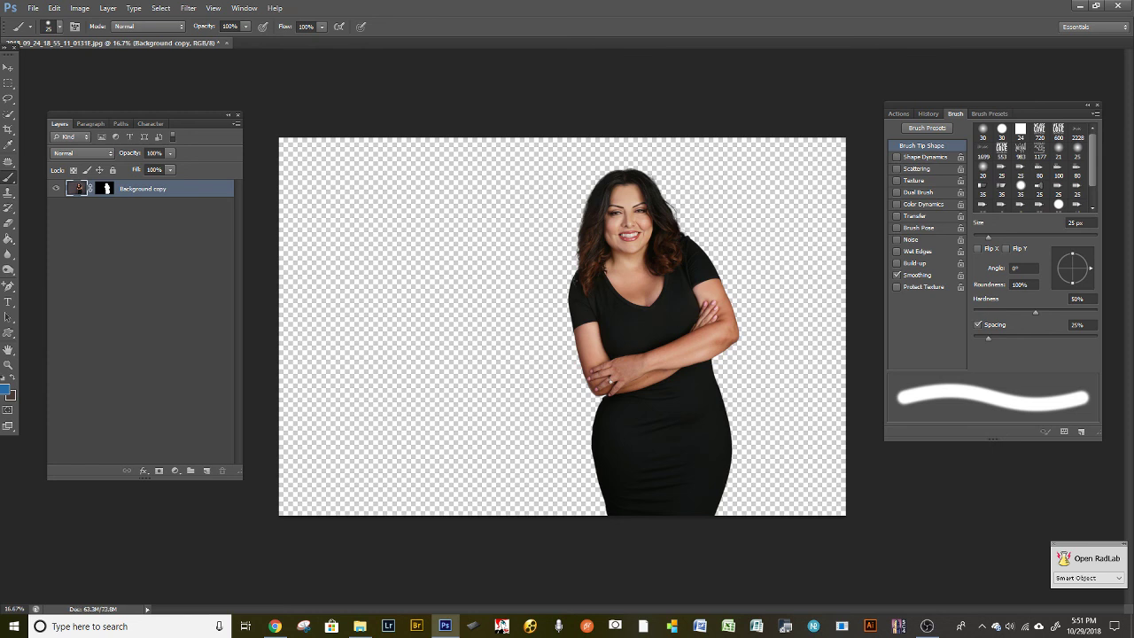
Step: Add a new layer beneath Background copy and fill it with the blue foreground colour using the Paint Bucket
left_click(207, 470)
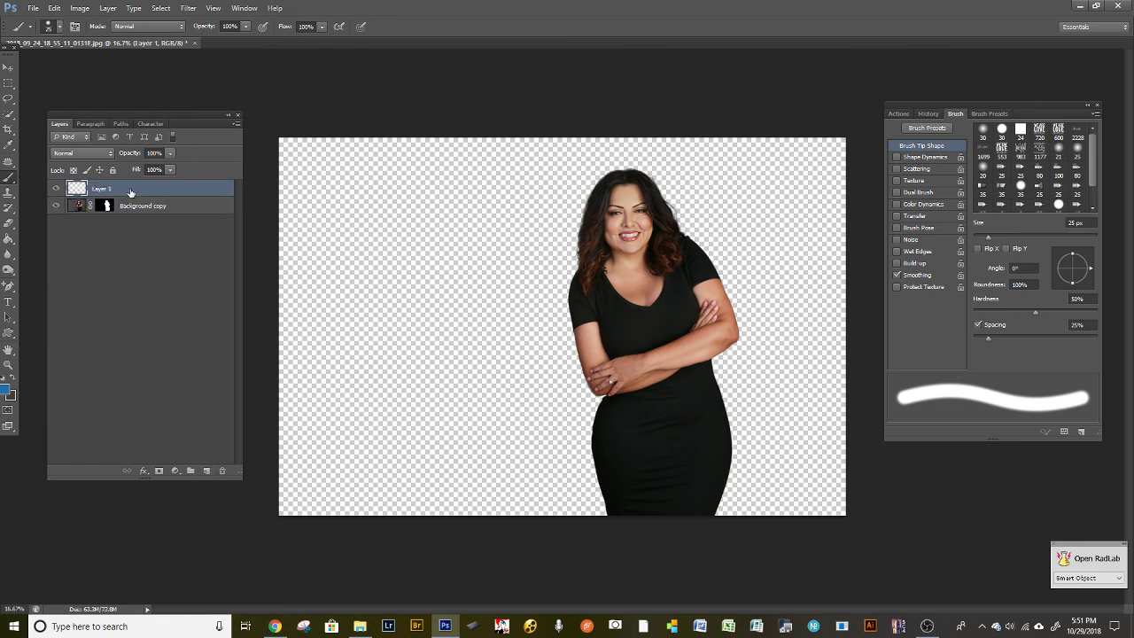
left_click_drag(85, 188, 84, 212)
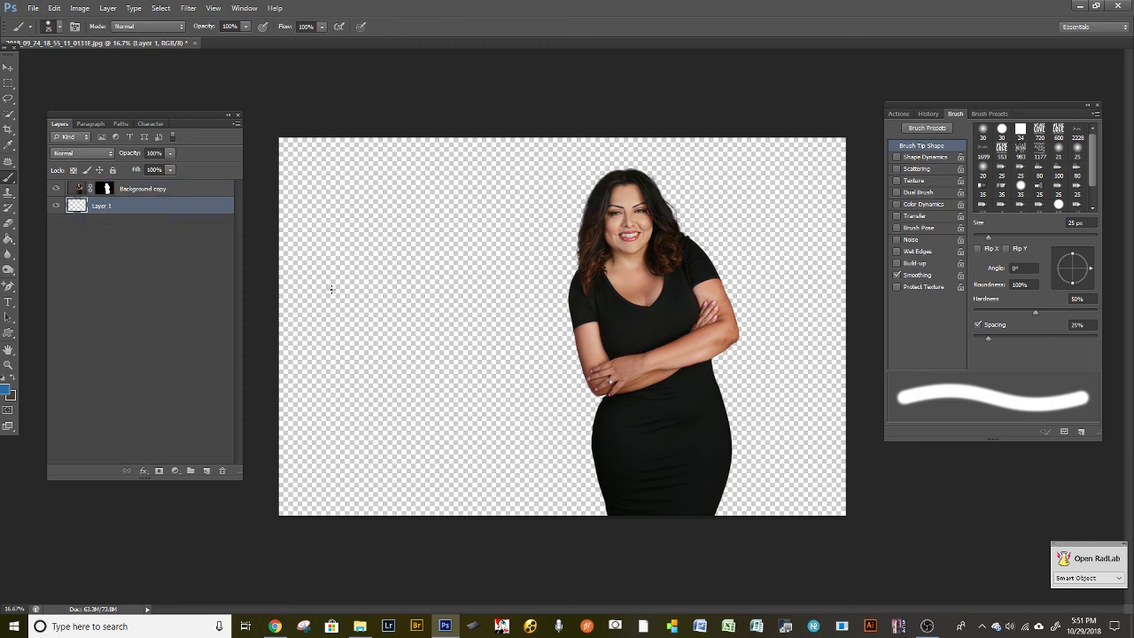
left_click(8, 239)
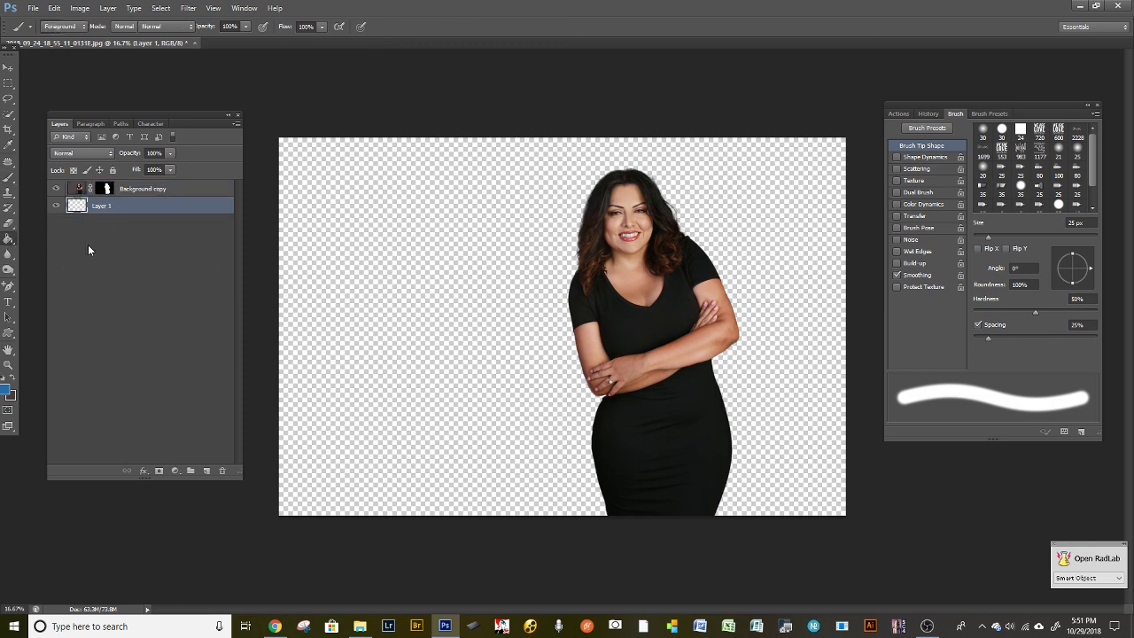
left_click(406, 316)
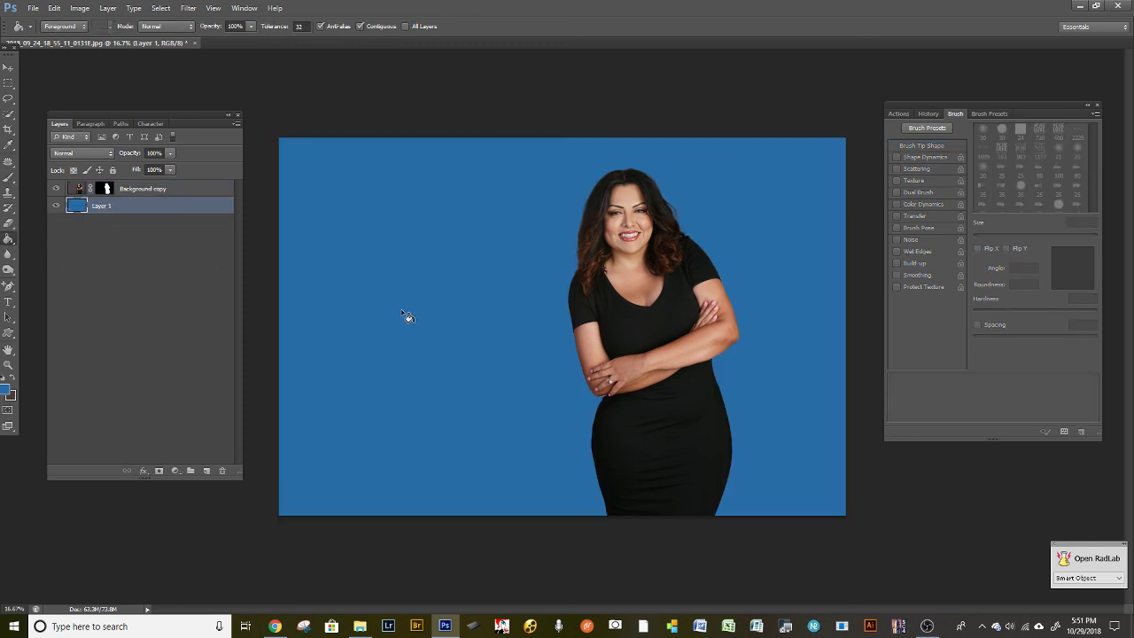